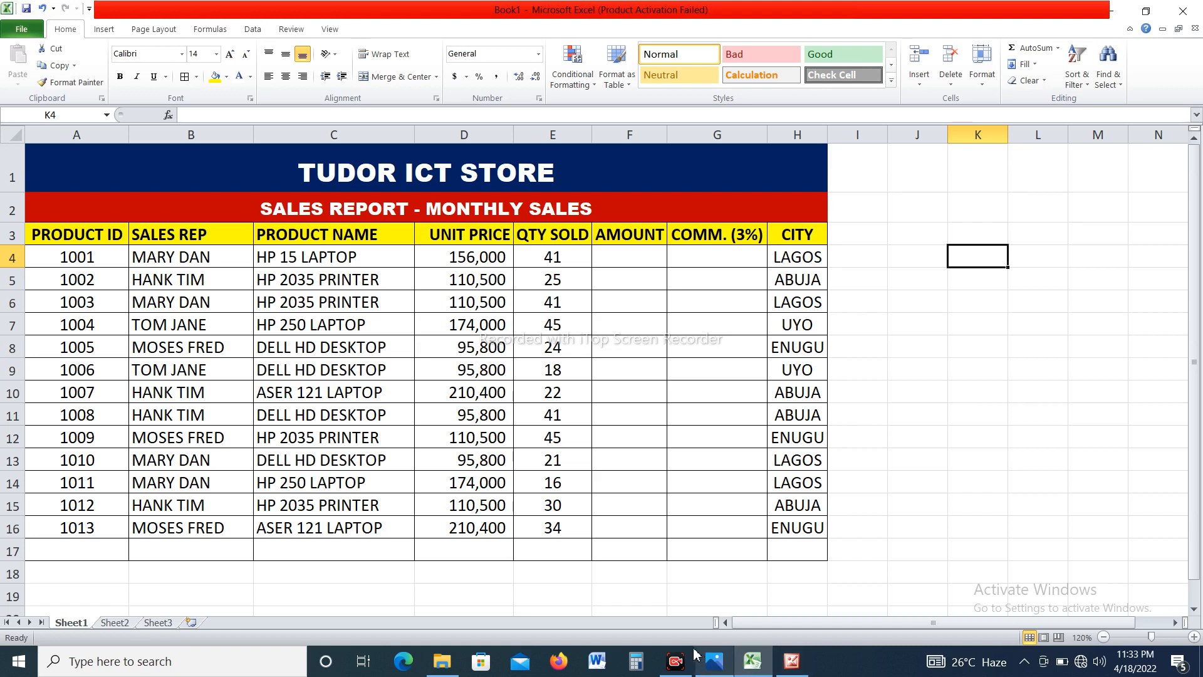
View the academy logo picture and the Excel training flyer, and switch back to the sales report workbook in Excel
click(798, 662)
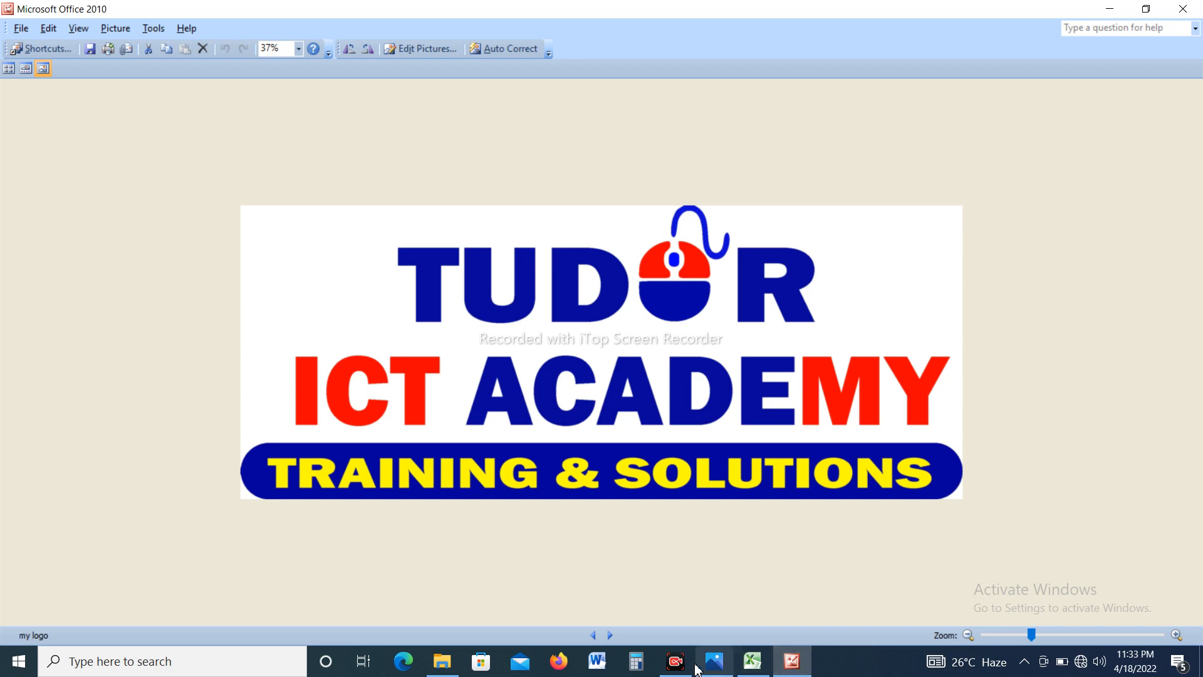
mouse_move(684, 669)
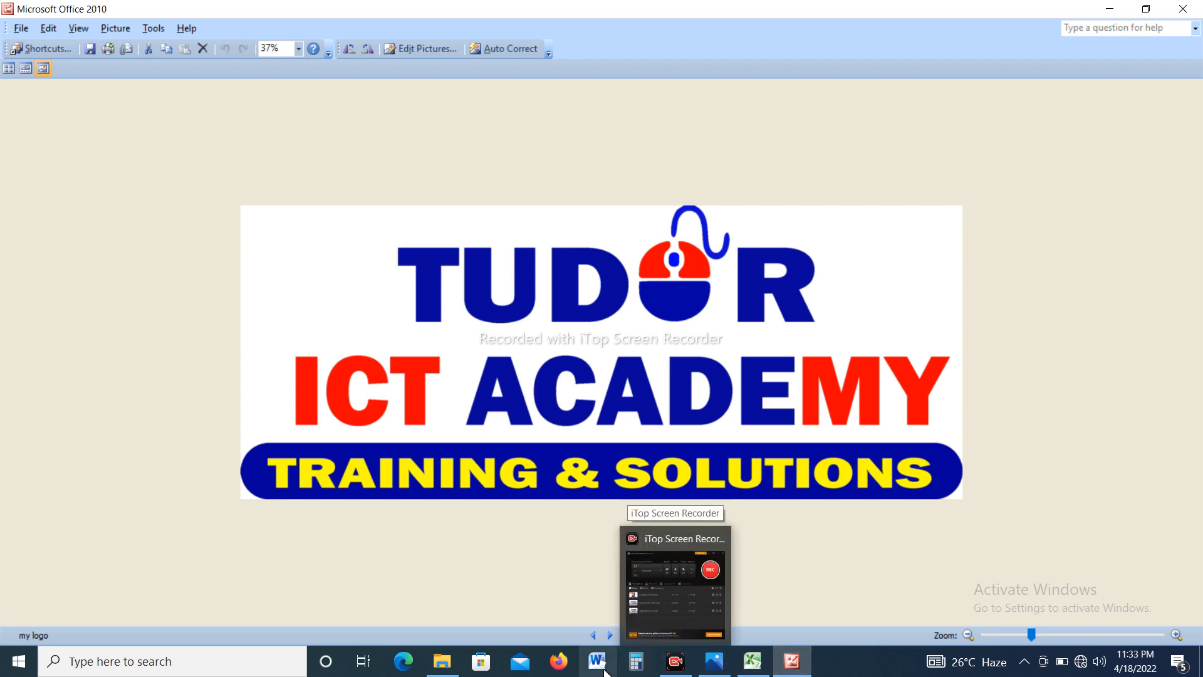
click(727, 669)
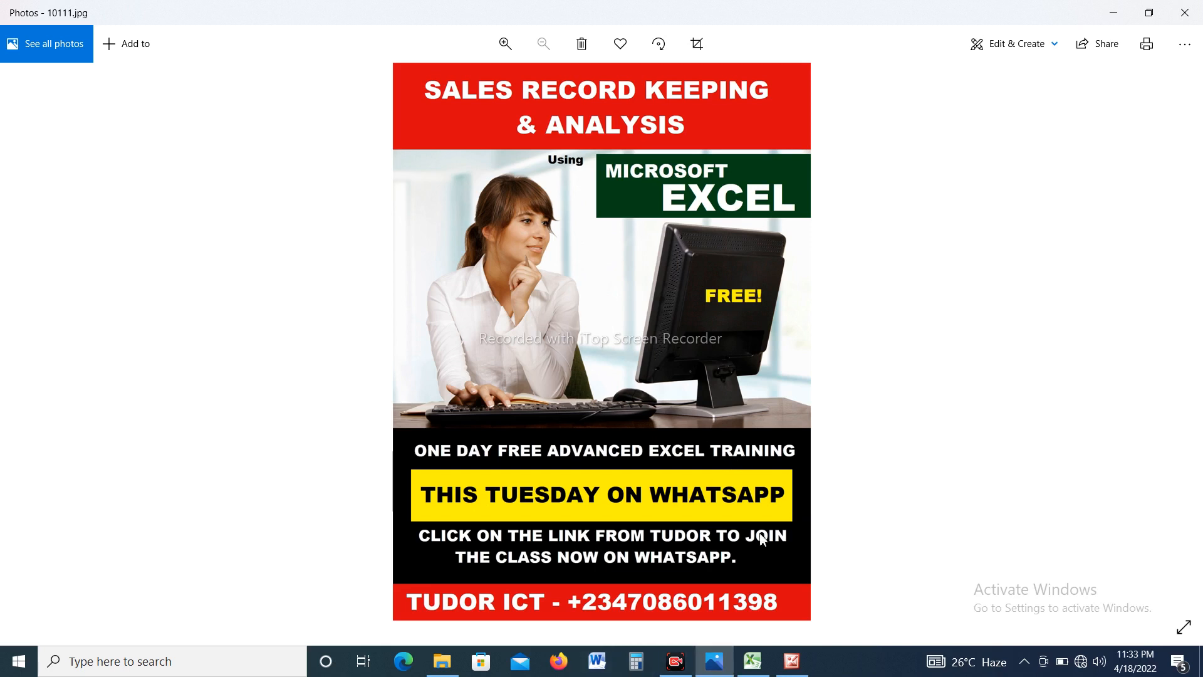
mouse_move(789, 670)
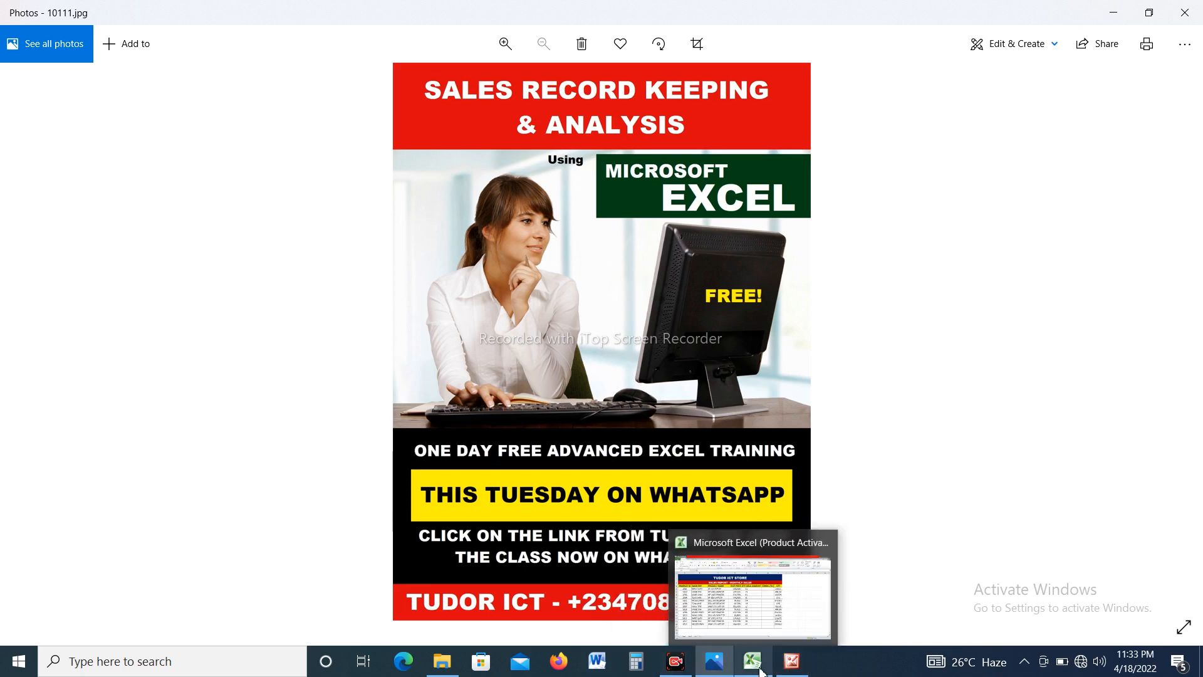
click(761, 672)
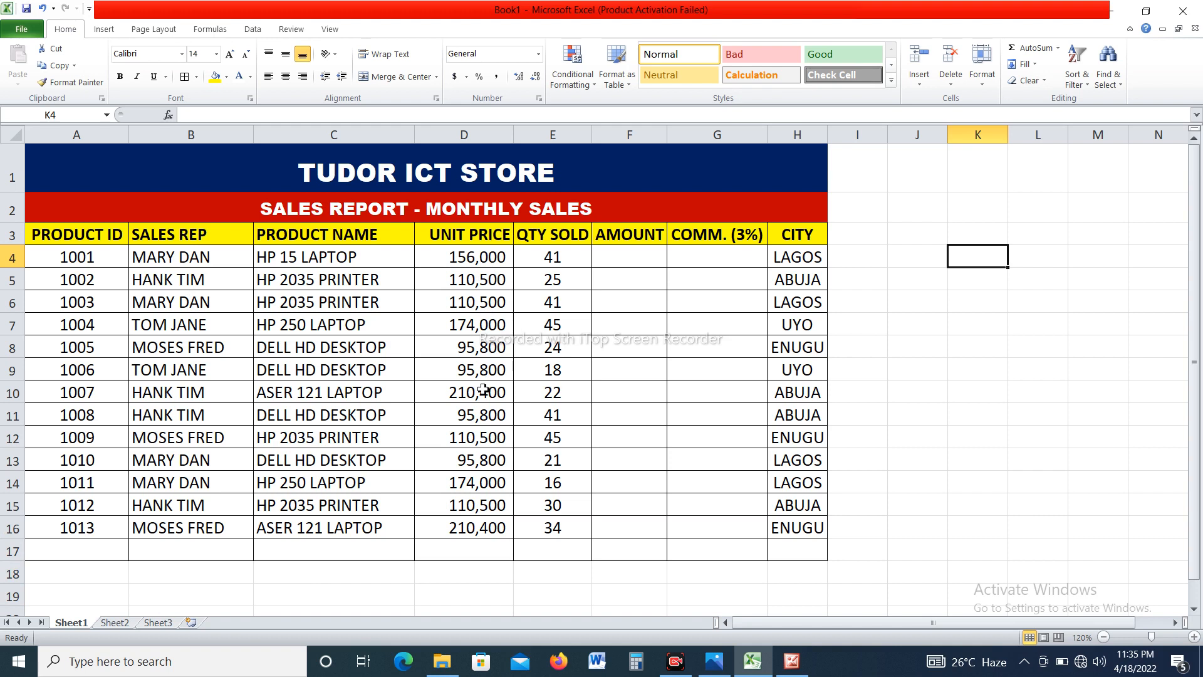
click(956, 436)
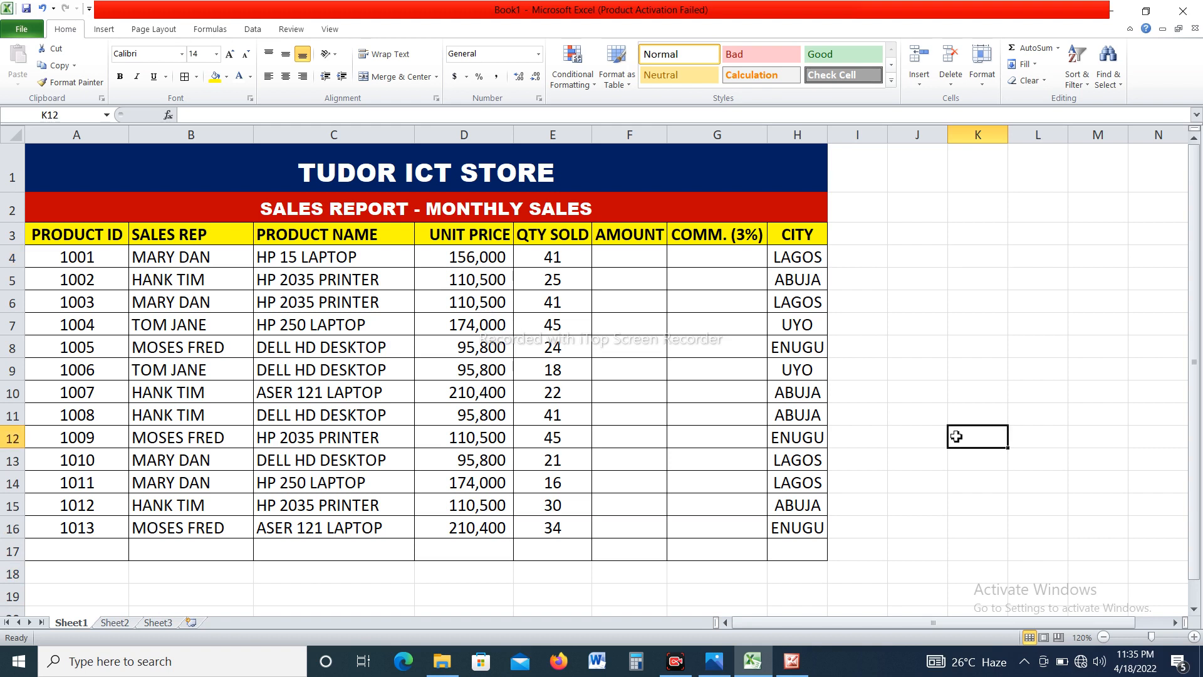
Calculate the AMOUNT for product 1001 in F4 as unit price times quantity sold with =D4*E4
click(613, 258)
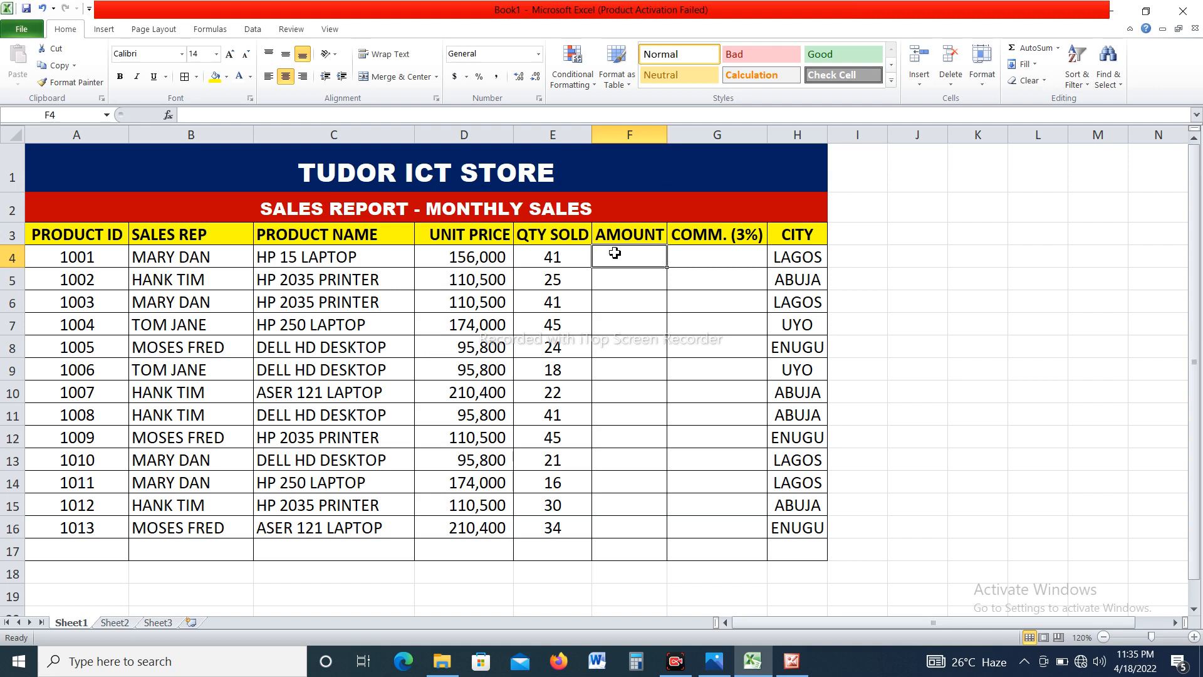
text(=)
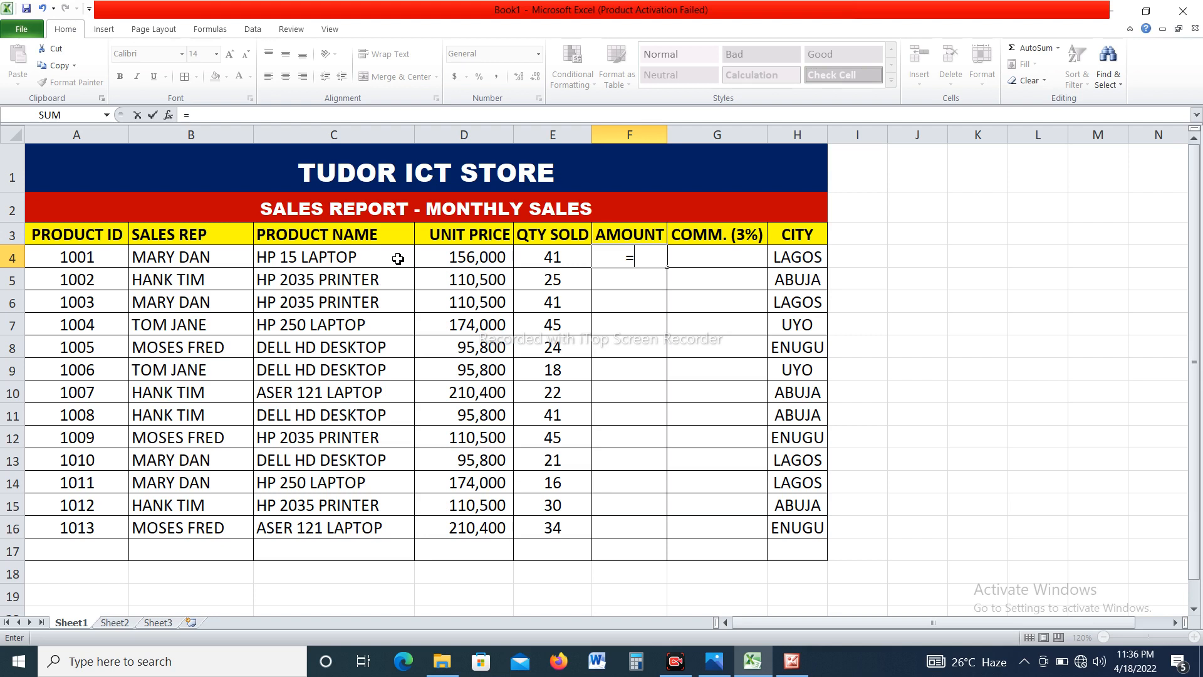
click(472, 257)
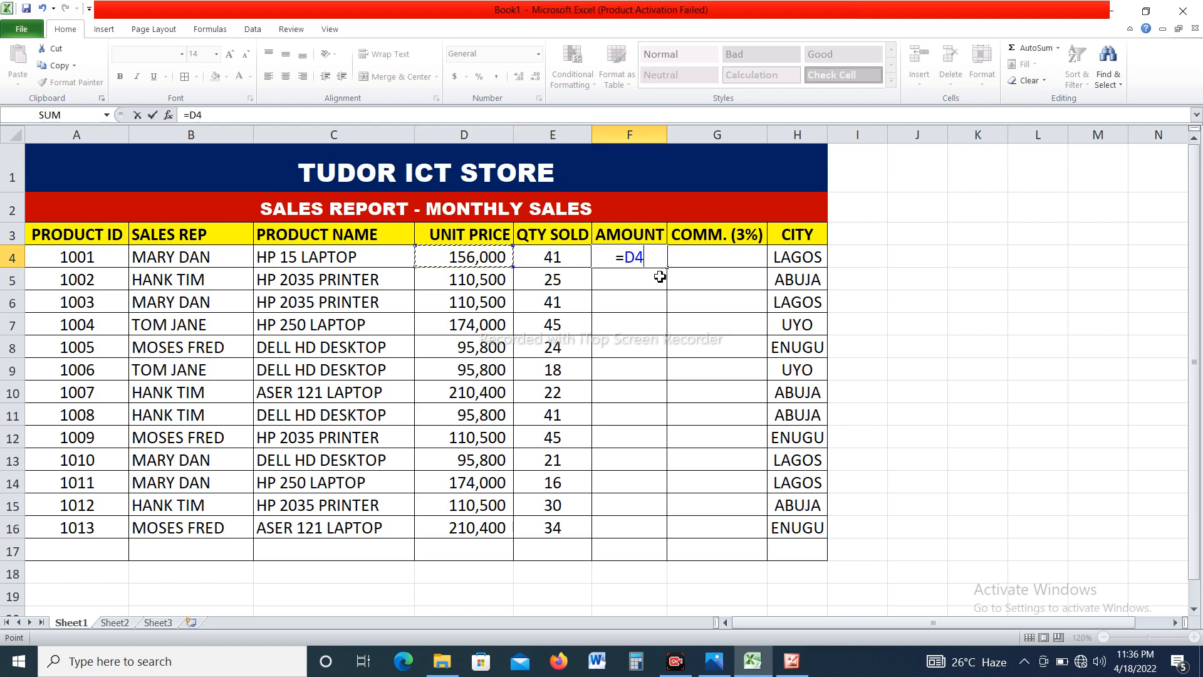
text(*)
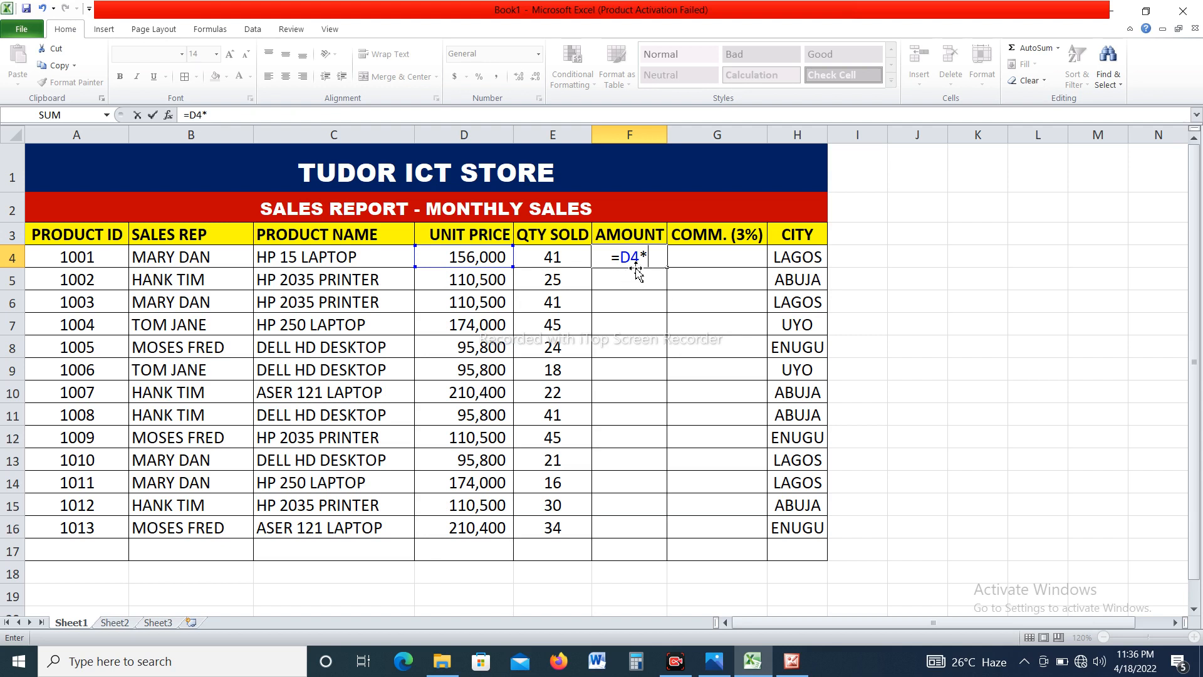
click(565, 258)
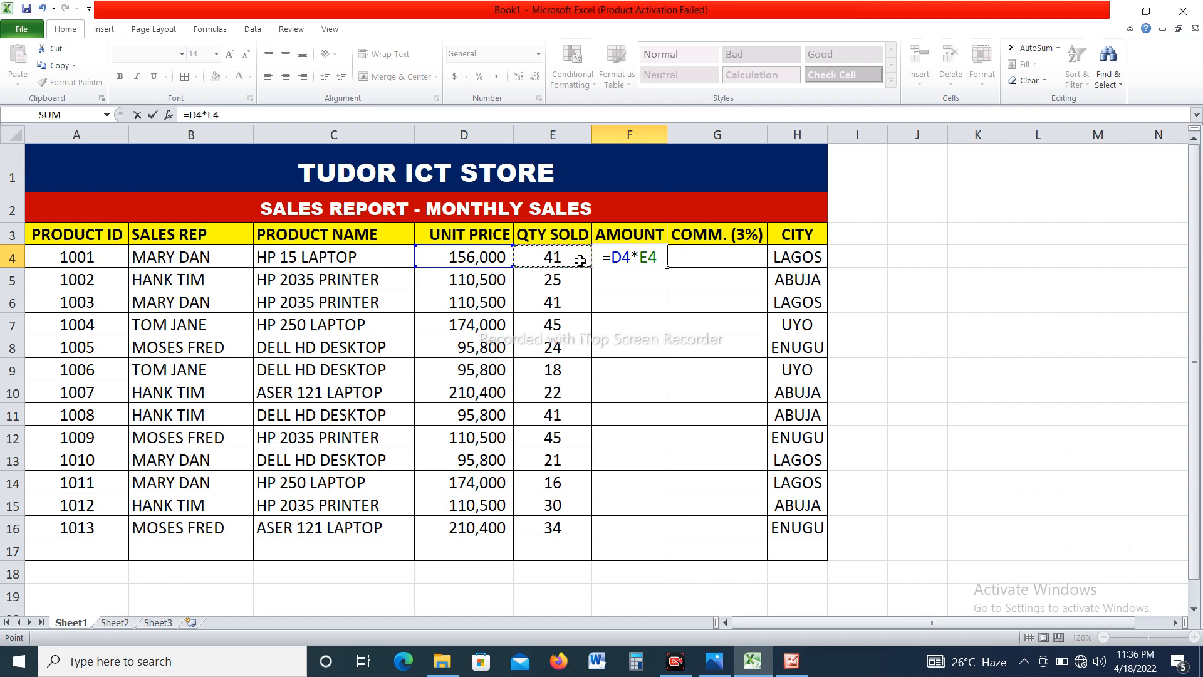
key(Return)
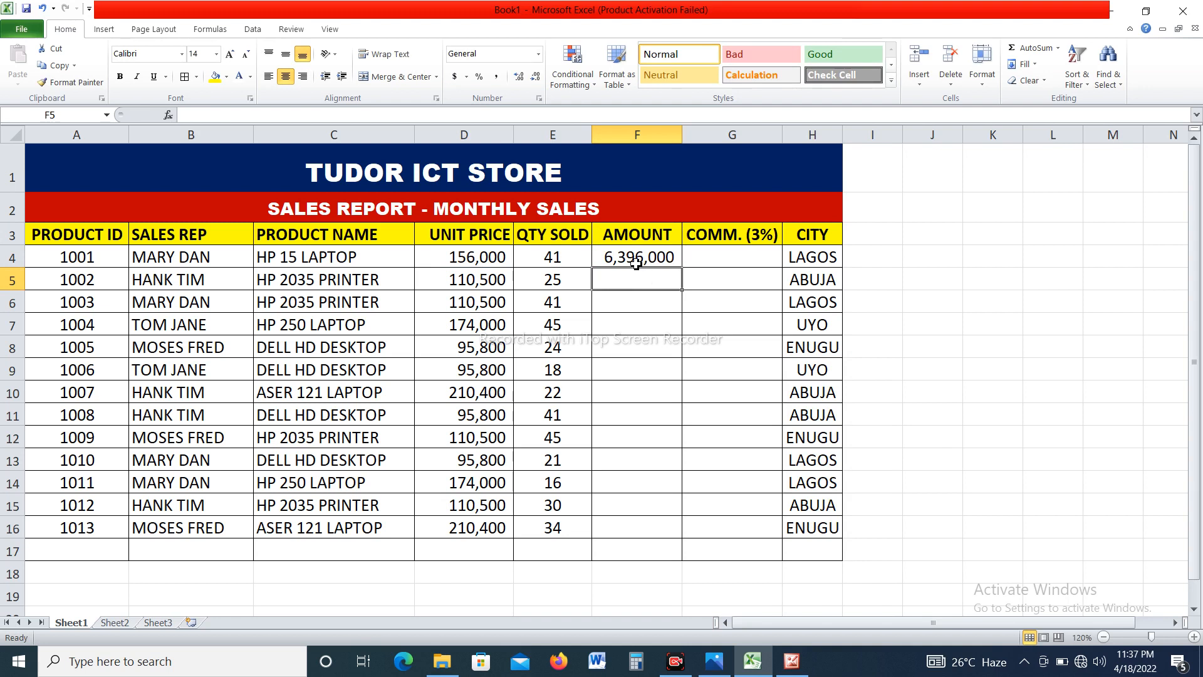
Fill the AMOUNT formula from F4 down to F16 for all the remaining products
click(676, 257)
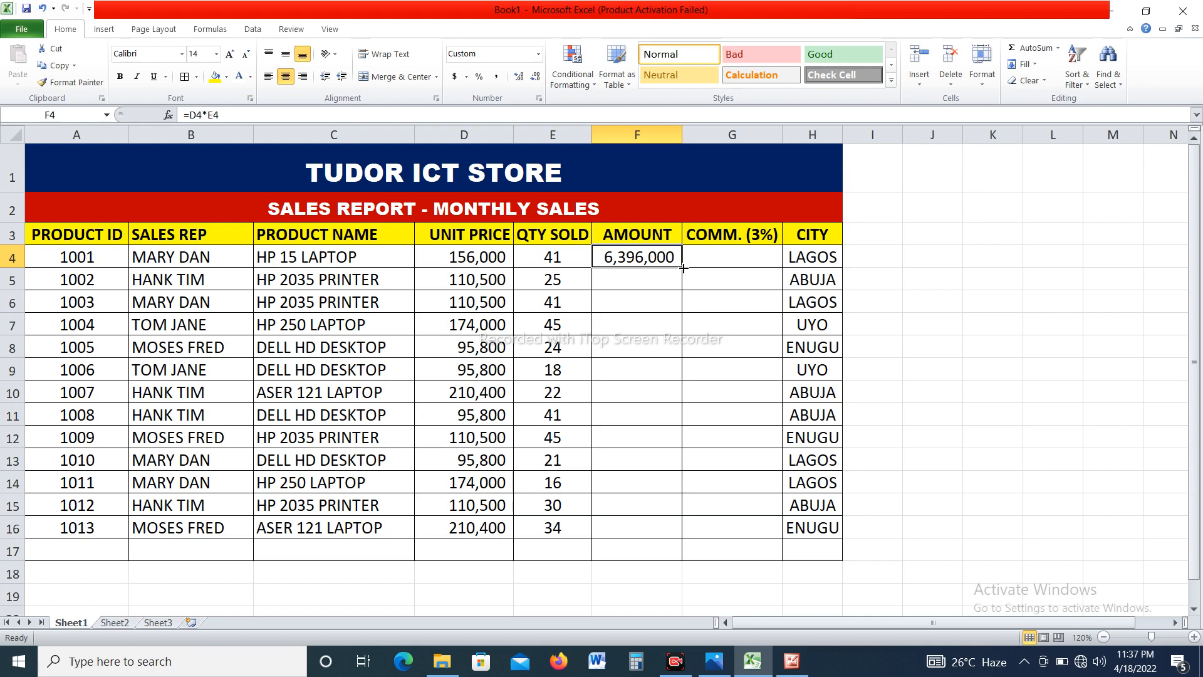
drag(683, 267, 682, 537)
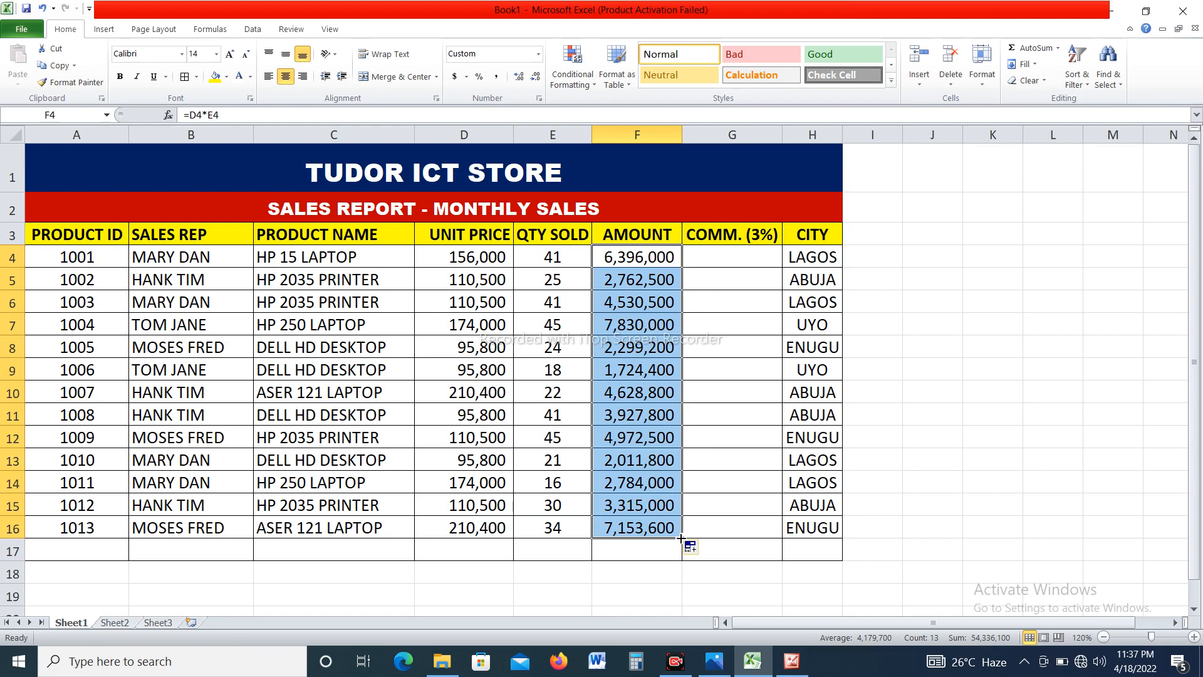
click(987, 415)
Calculate the 3% commission for product 1001 in G4 with =F4*3%
click(746, 255)
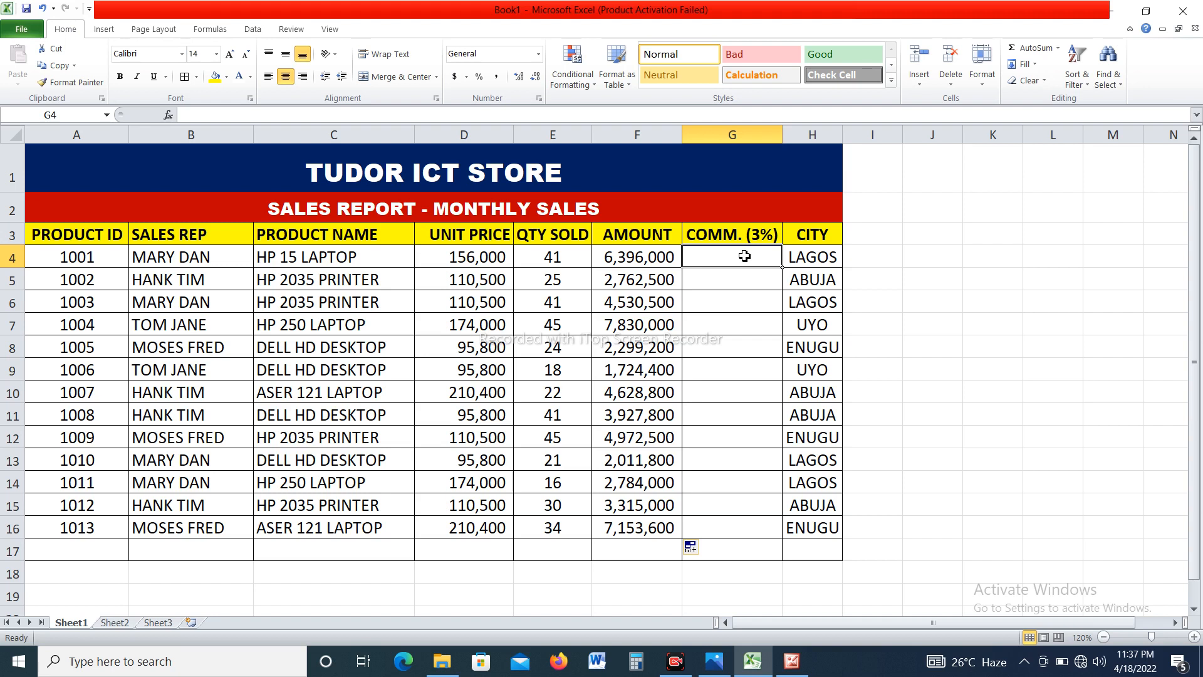
text(=)
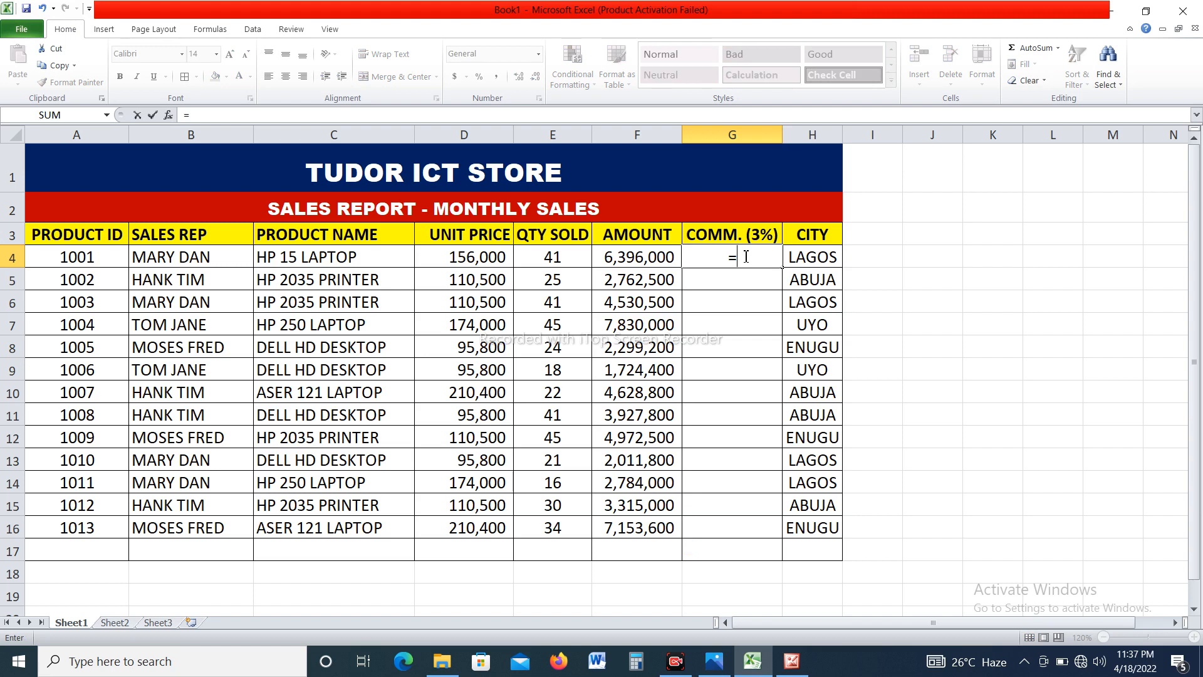
click(657, 253)
text(*3)
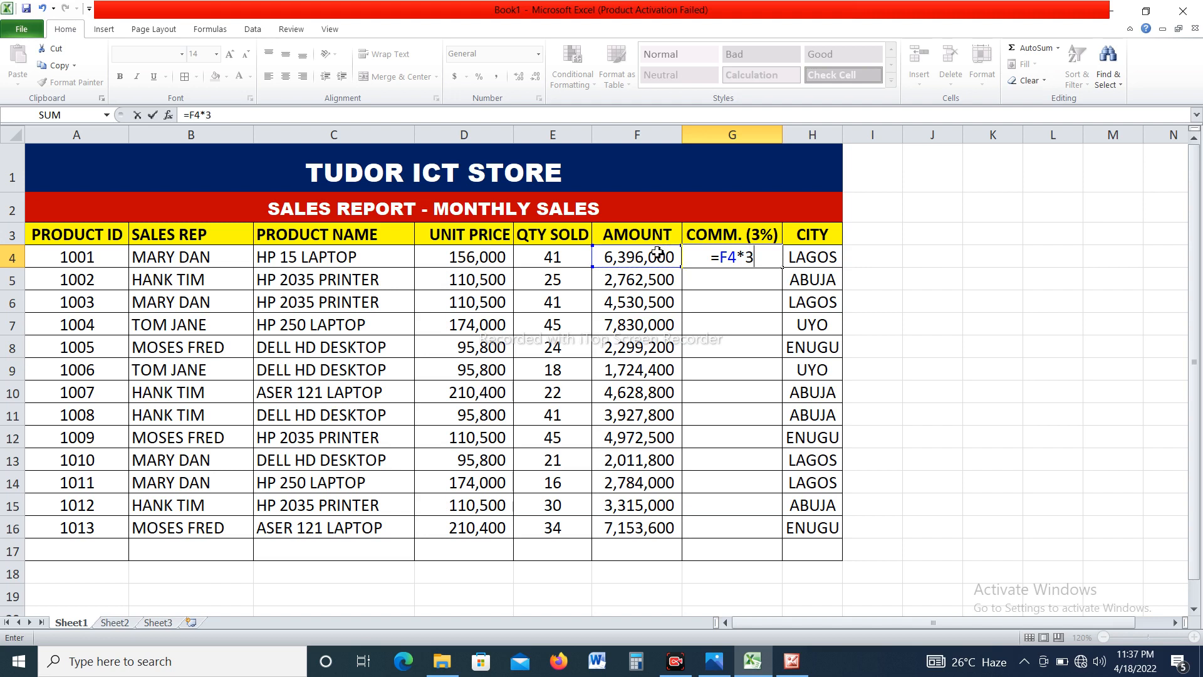
text(%)
key(Return)
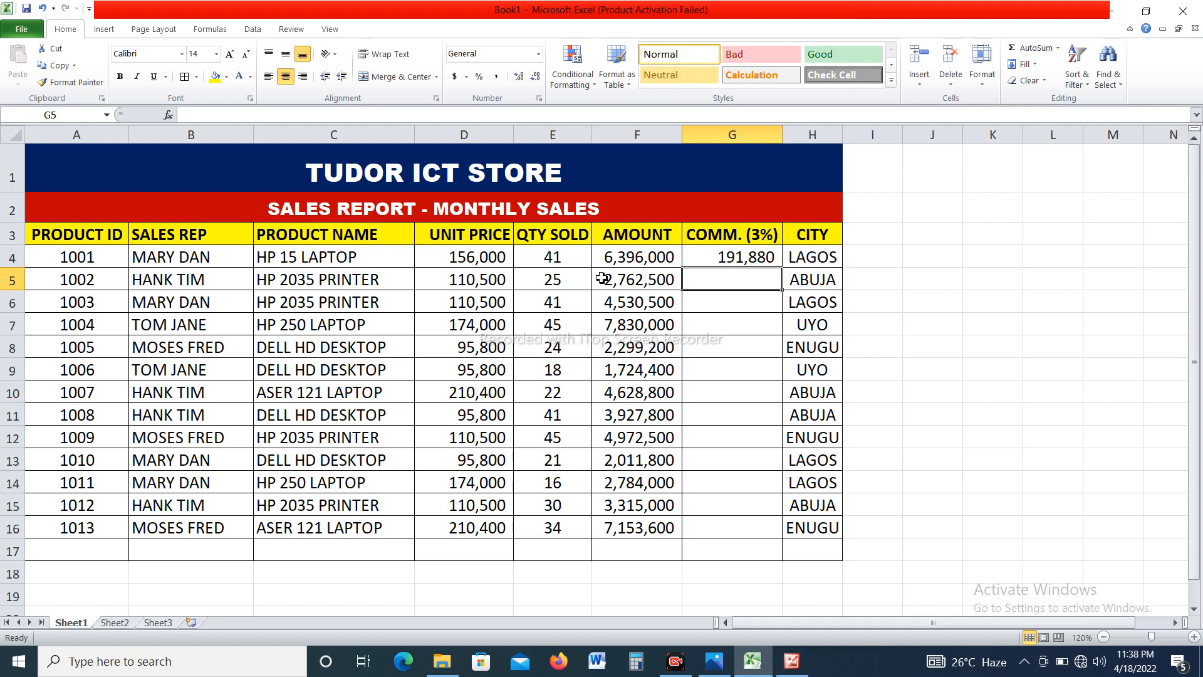
Fill the commission formula from G4 down to G16 for the remaining products
click(755, 255)
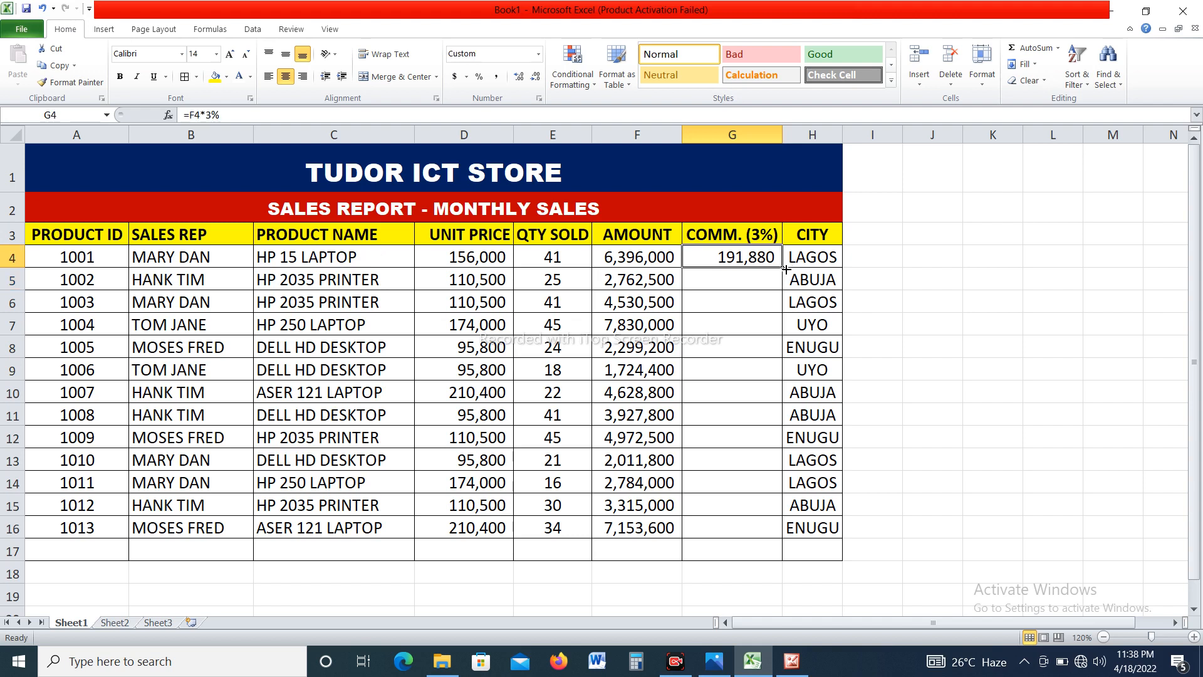
drag(784, 269, 764, 535)
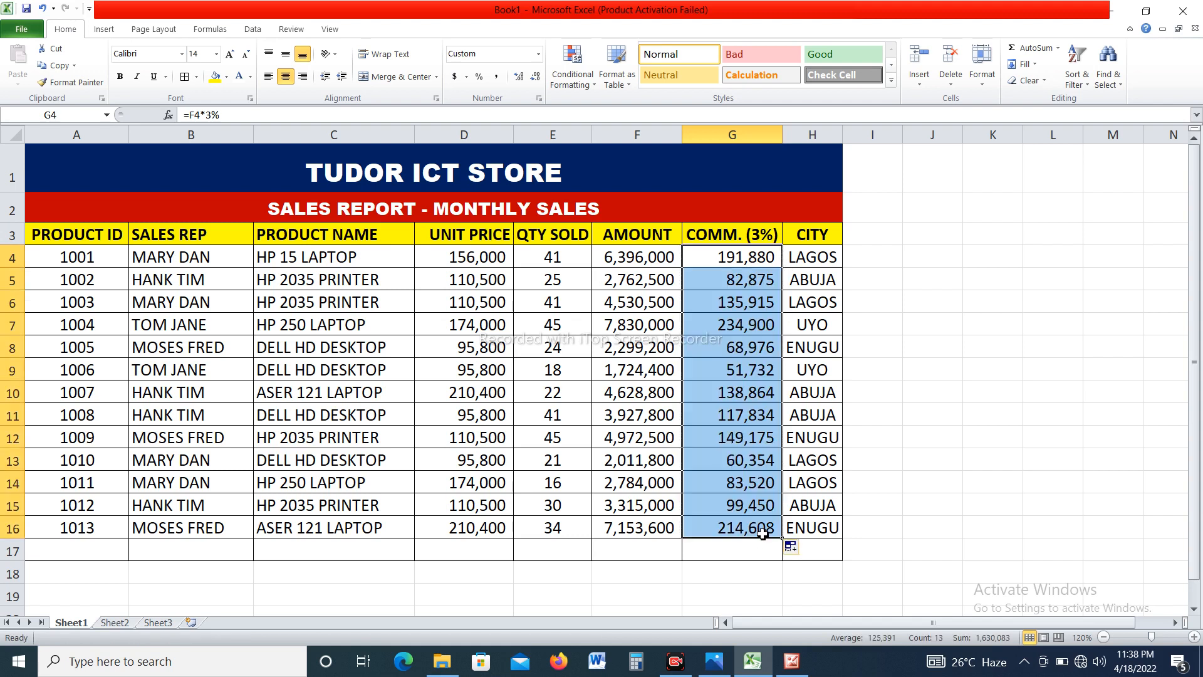
click(974, 393)
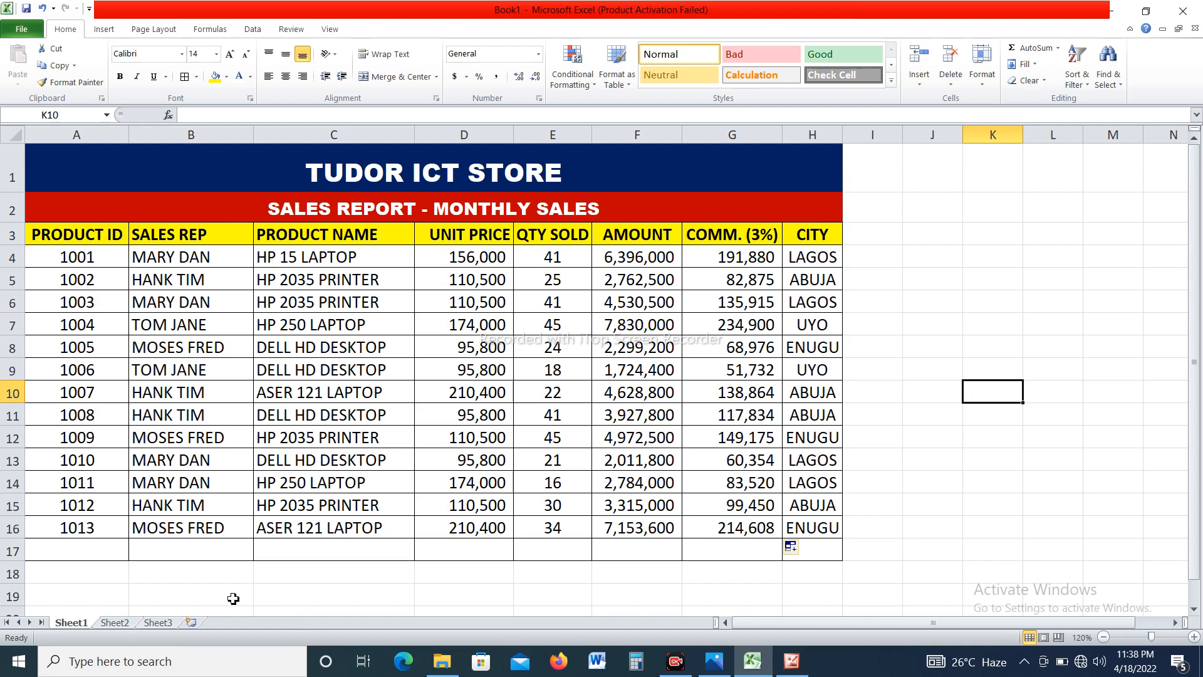
Merge cells A17:C17 below the product list and align the merged cell's content to the right
click(72, 548)
drag(72, 548, 331, 550)
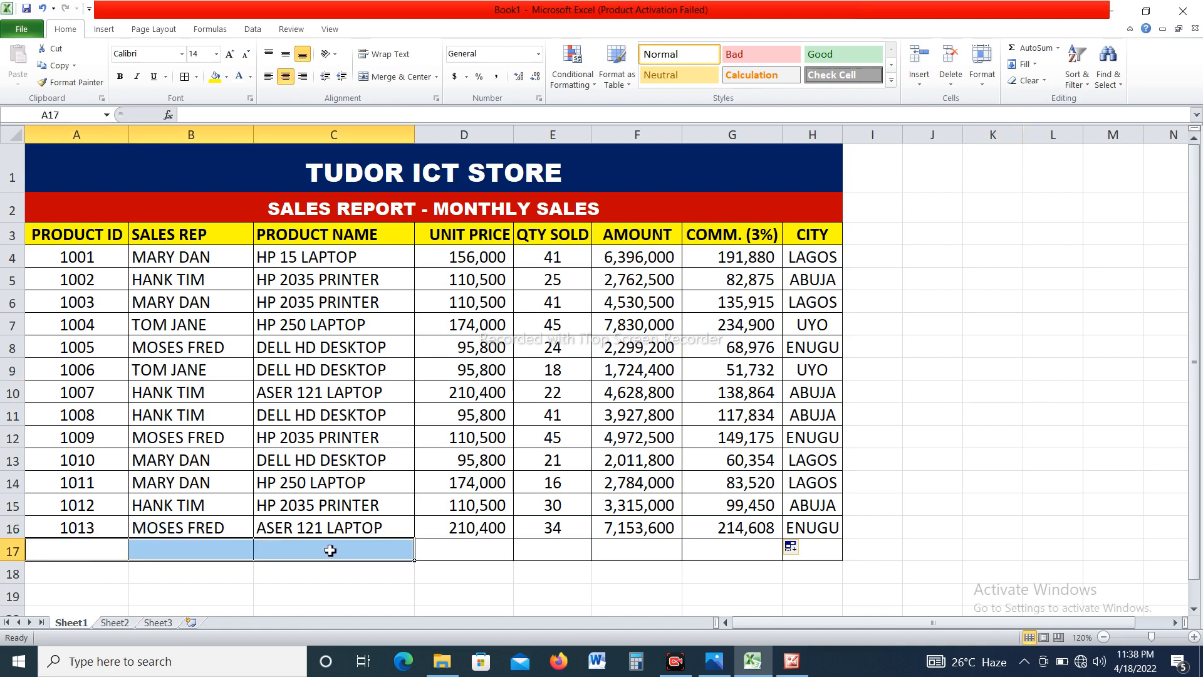
click(398, 76)
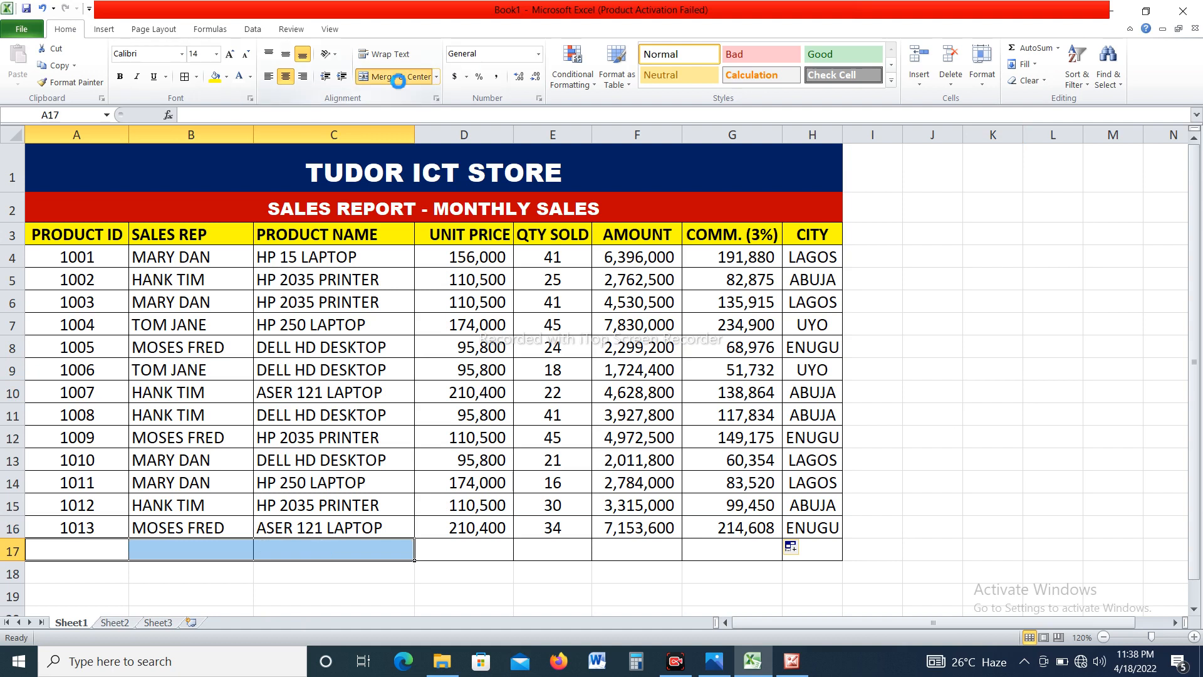
click(305, 78)
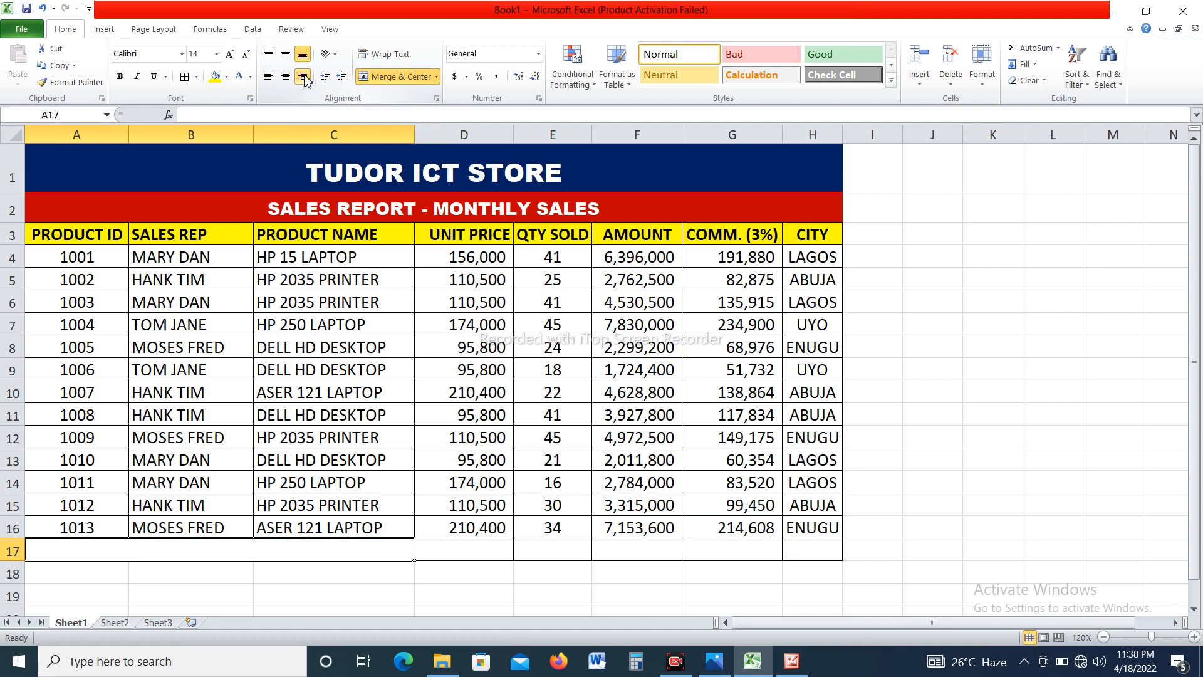
Enter the label TOTAL in the merged cell A17
text(TOTA)
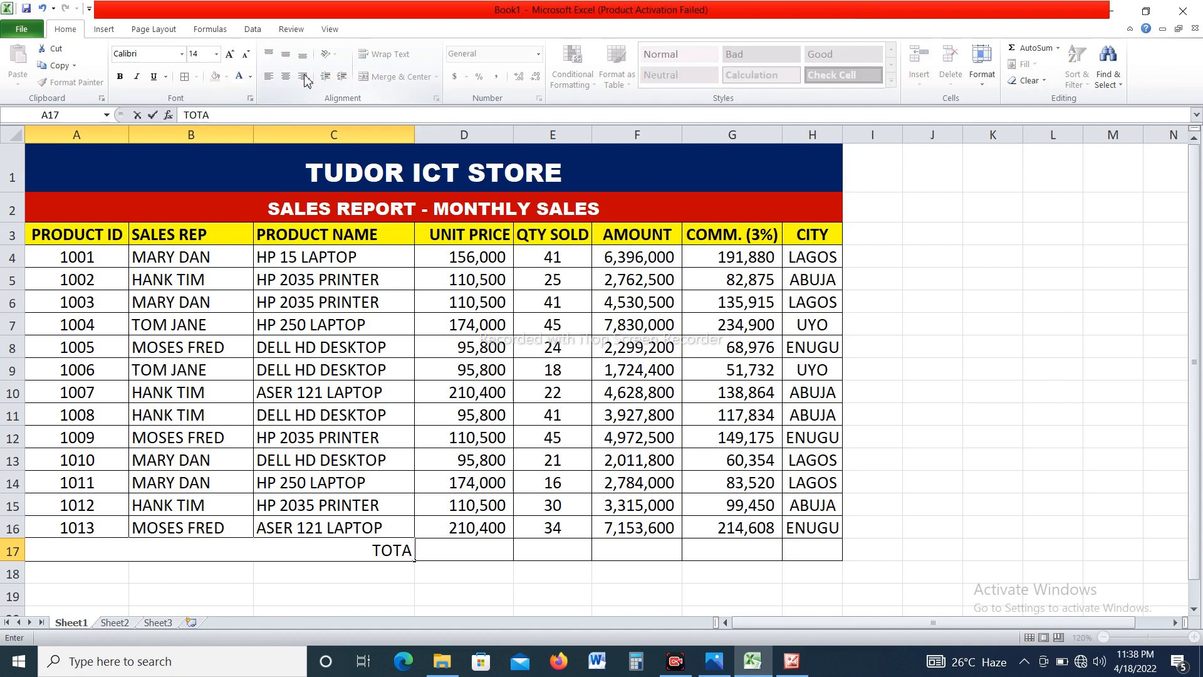
key(Return)
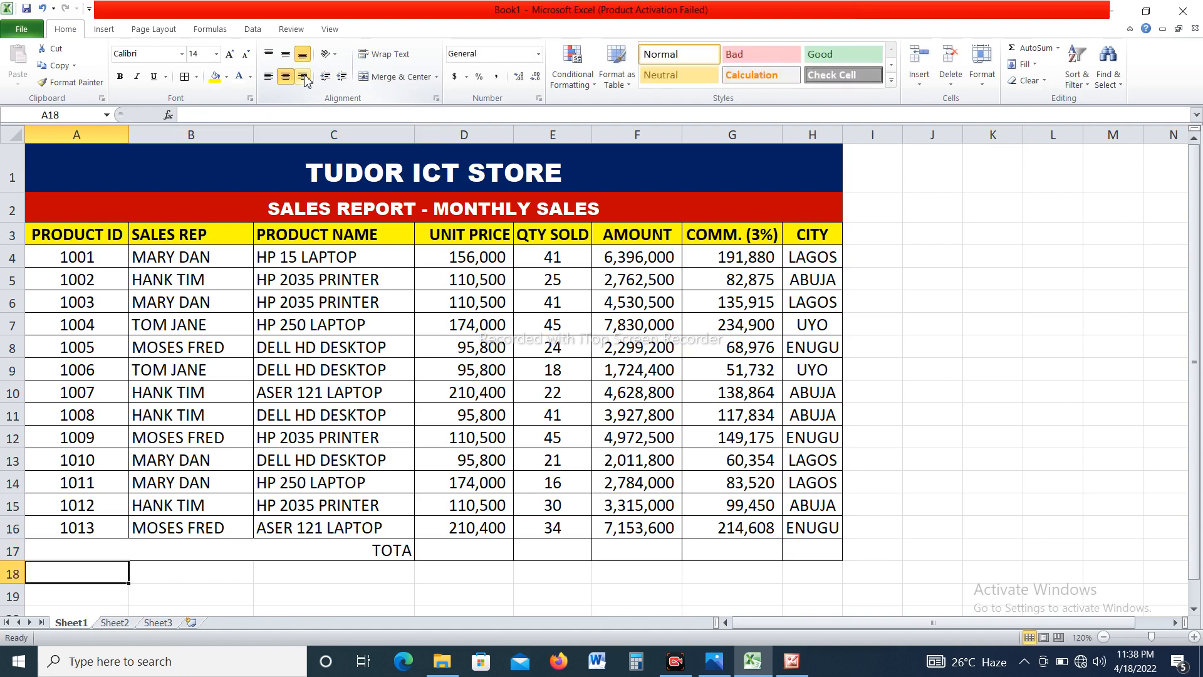
double_click(409, 550)
text(L)
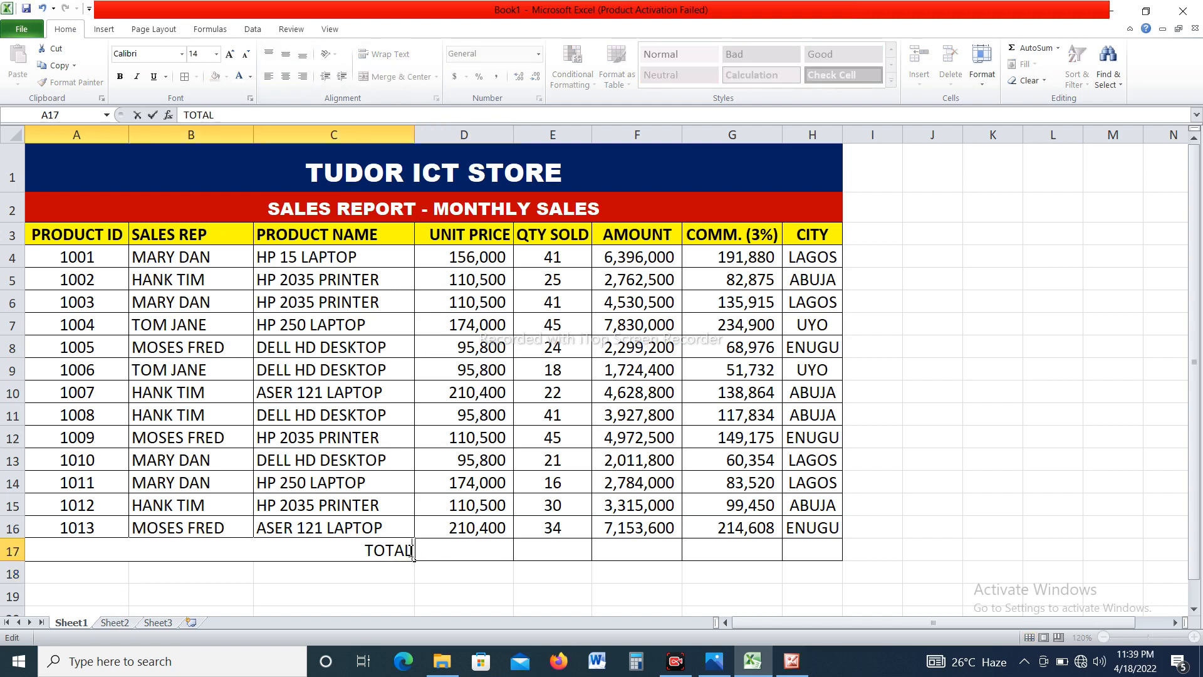
key(Return)
Format the TOTAL label cell with a dark red fill, white text and the Arial Black font
click(404, 551)
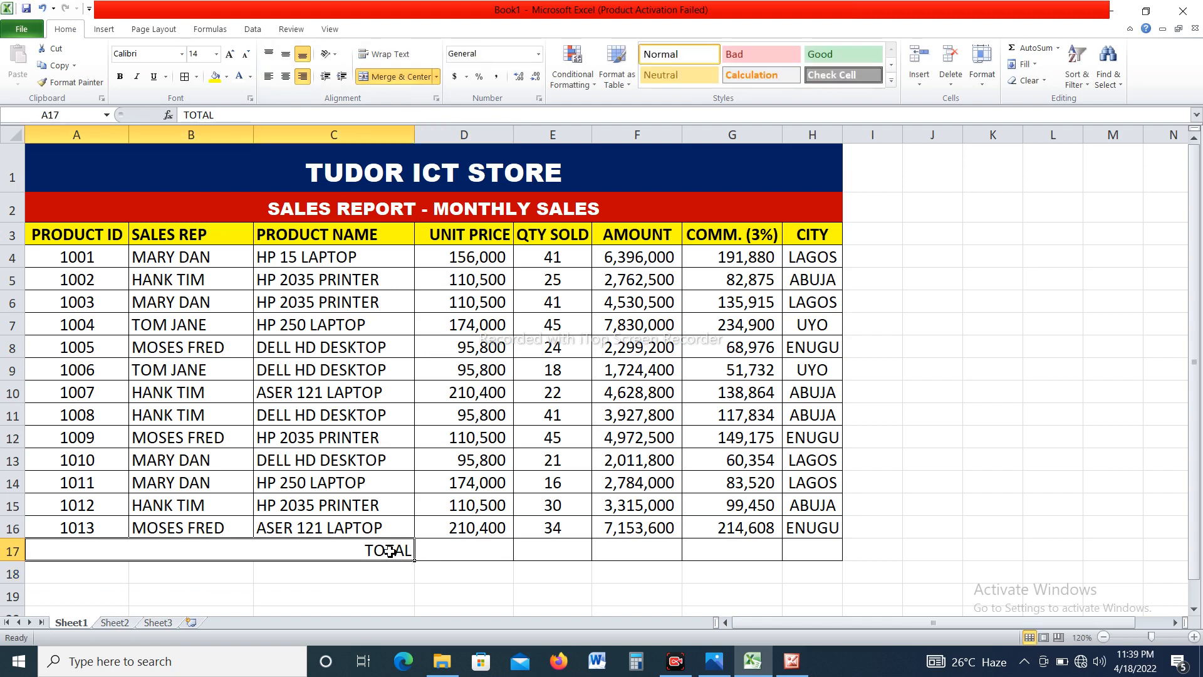
click(227, 77)
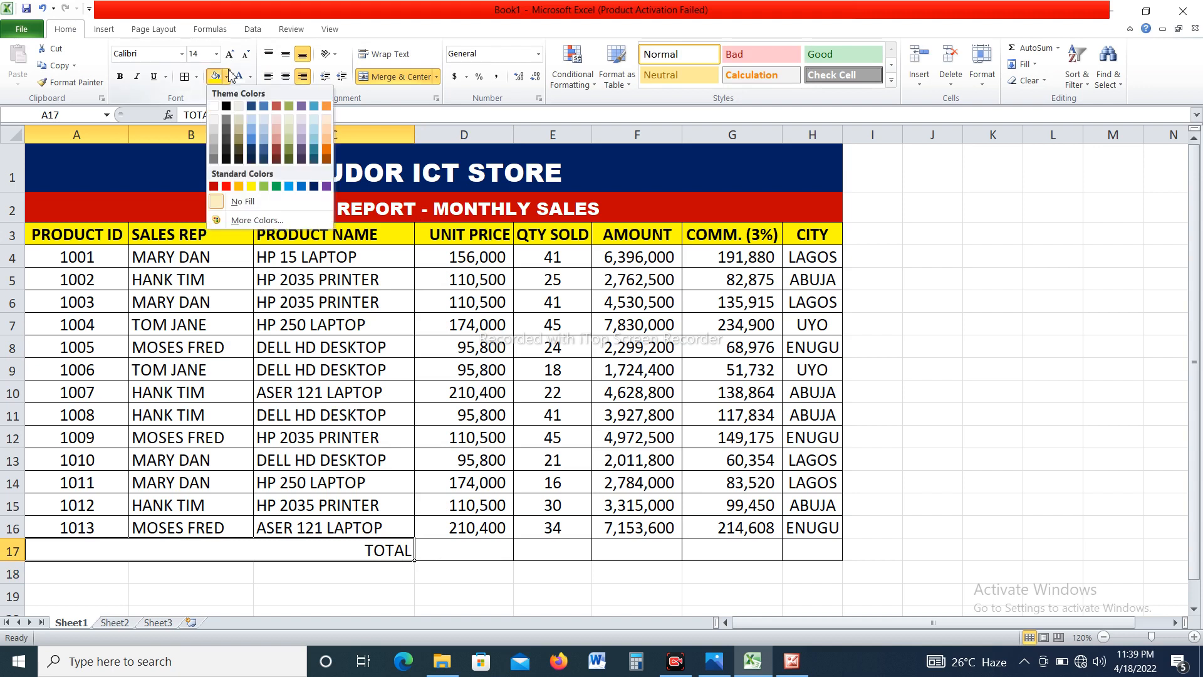
click(214, 187)
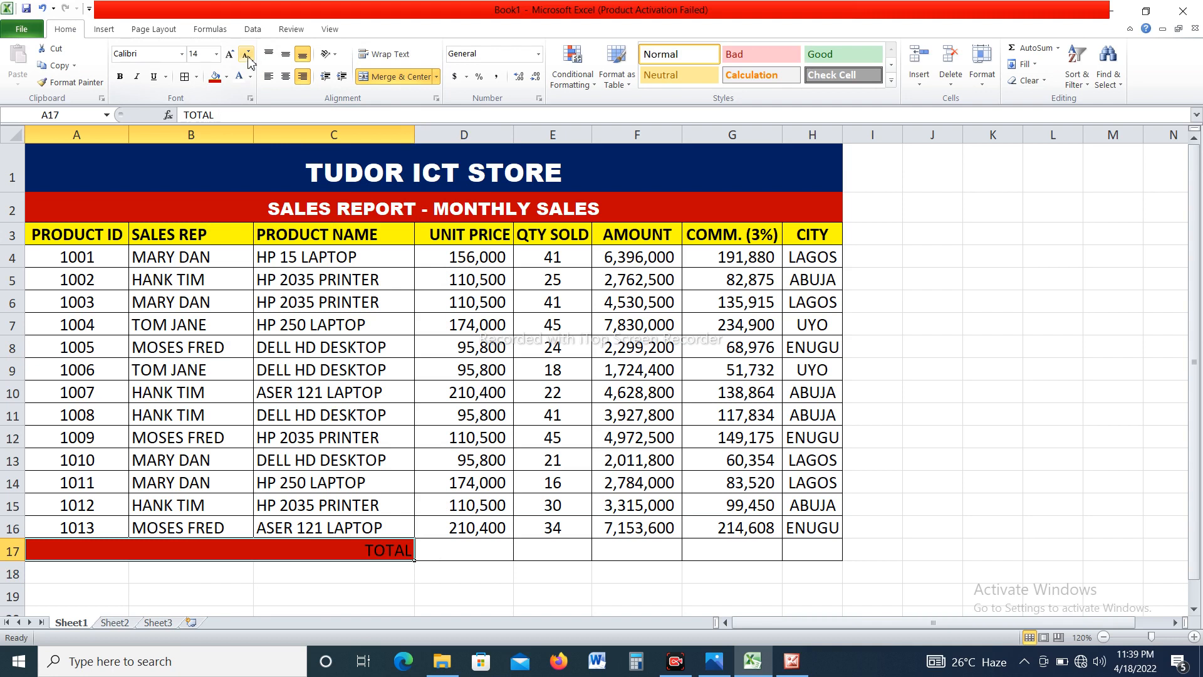
click(239, 76)
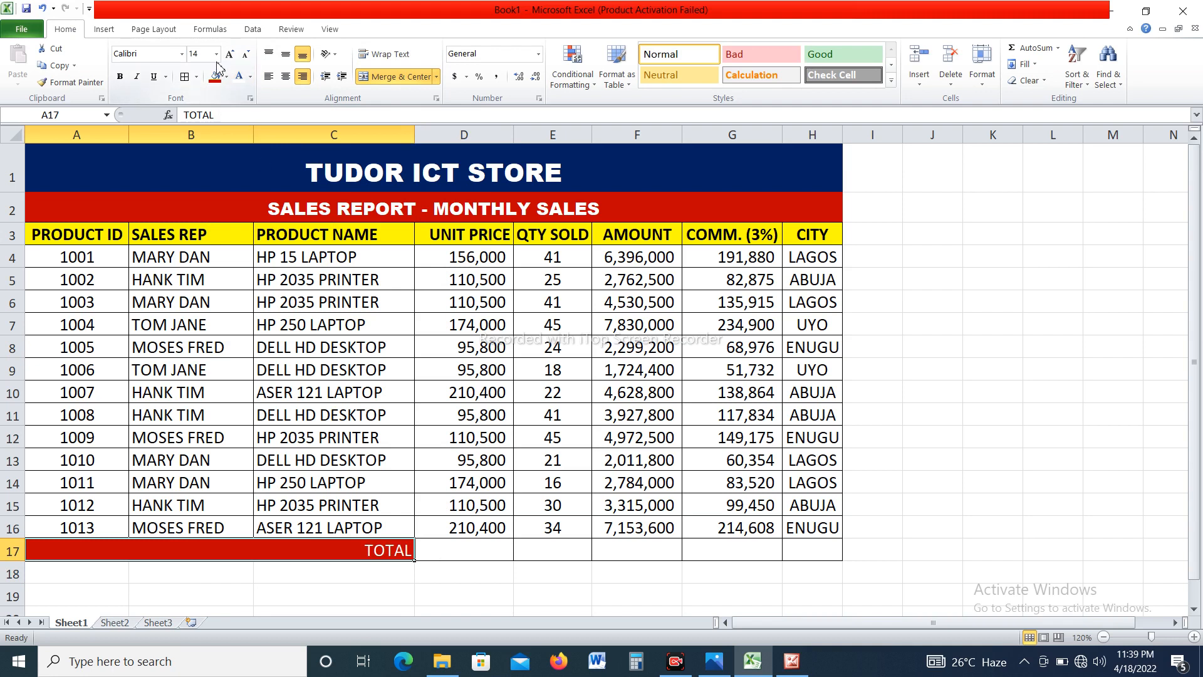
click(182, 54)
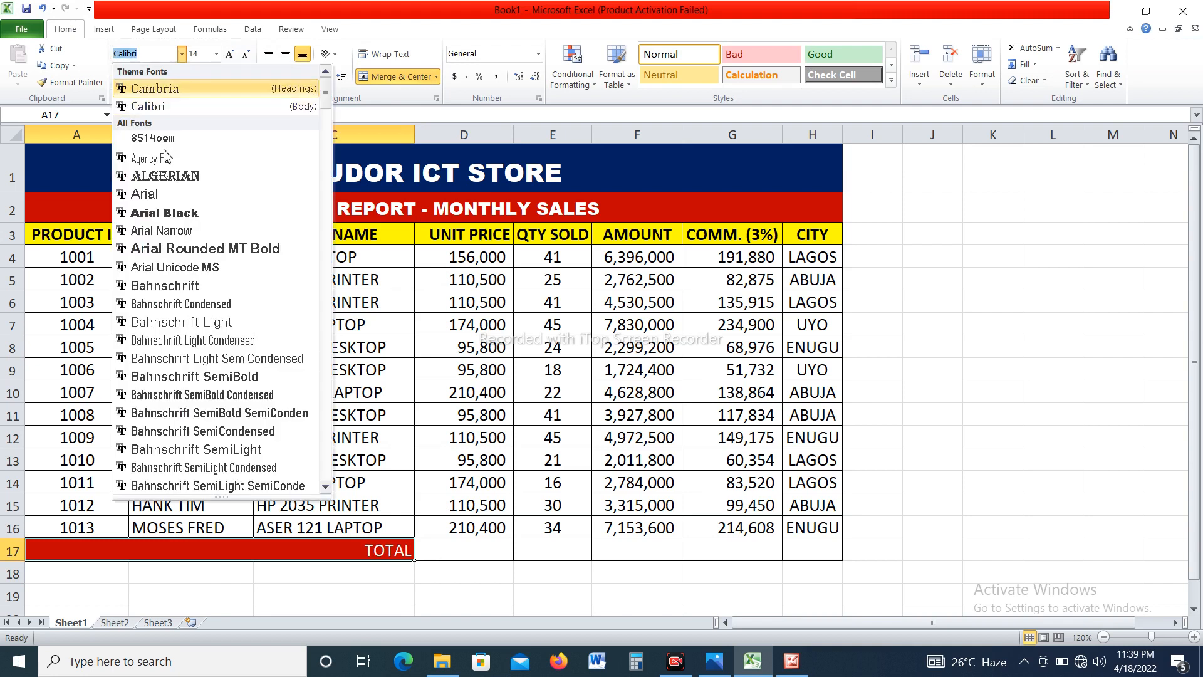
click(162, 213)
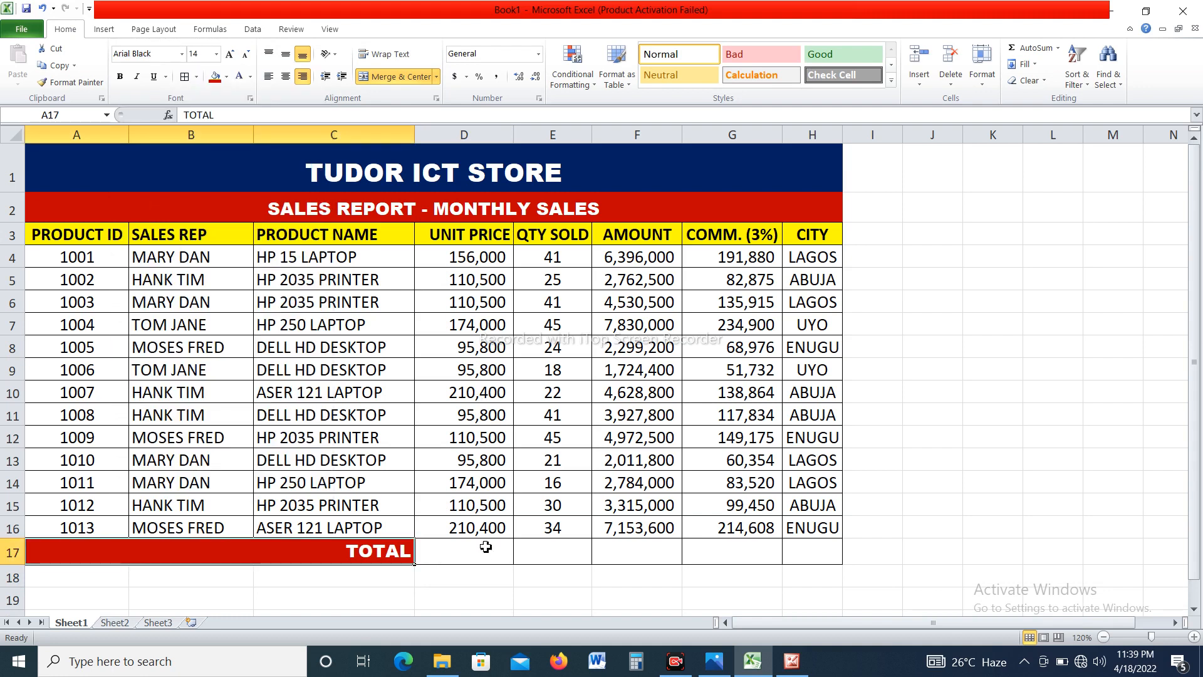
Total the QTY SOLD column in cell E17 with AutoSum over the range E4:E16
click(487, 580)
click(485, 555)
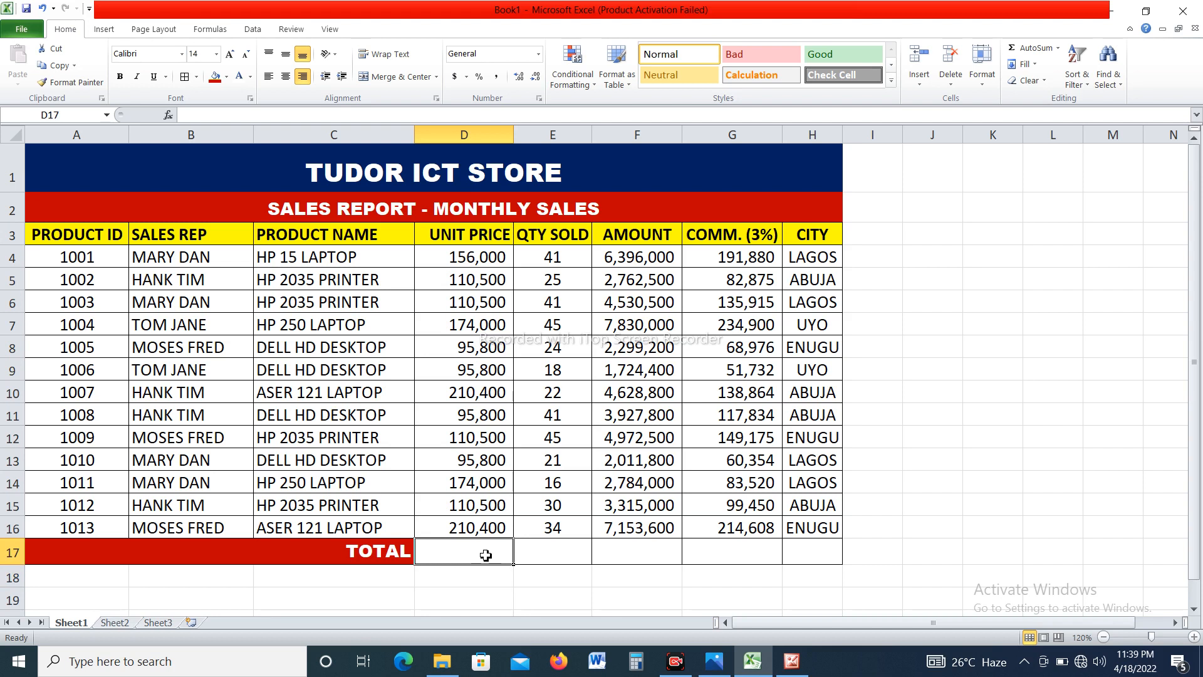
click(567, 554)
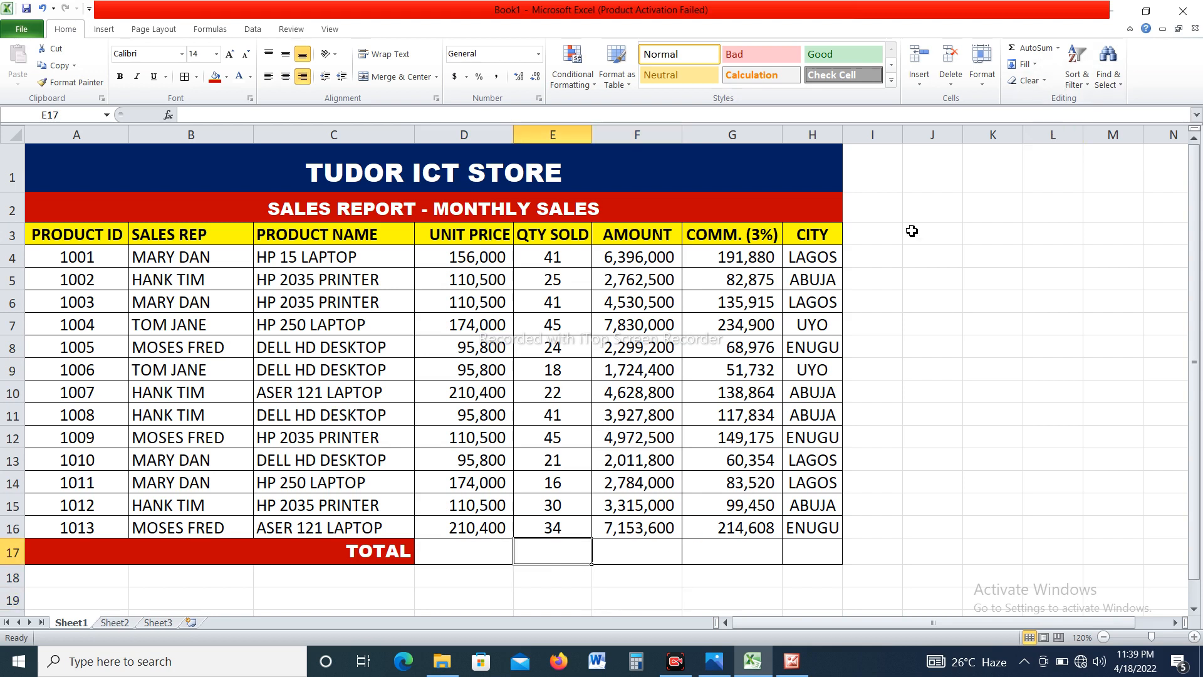
click(1035, 48)
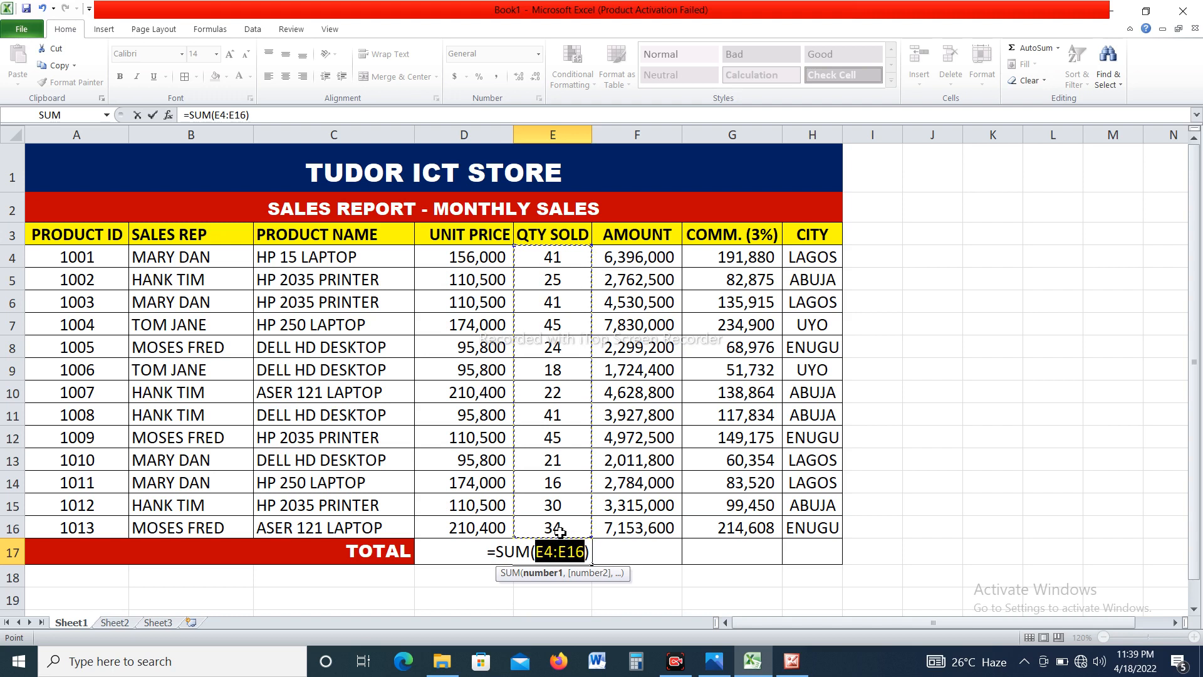
key(Return)
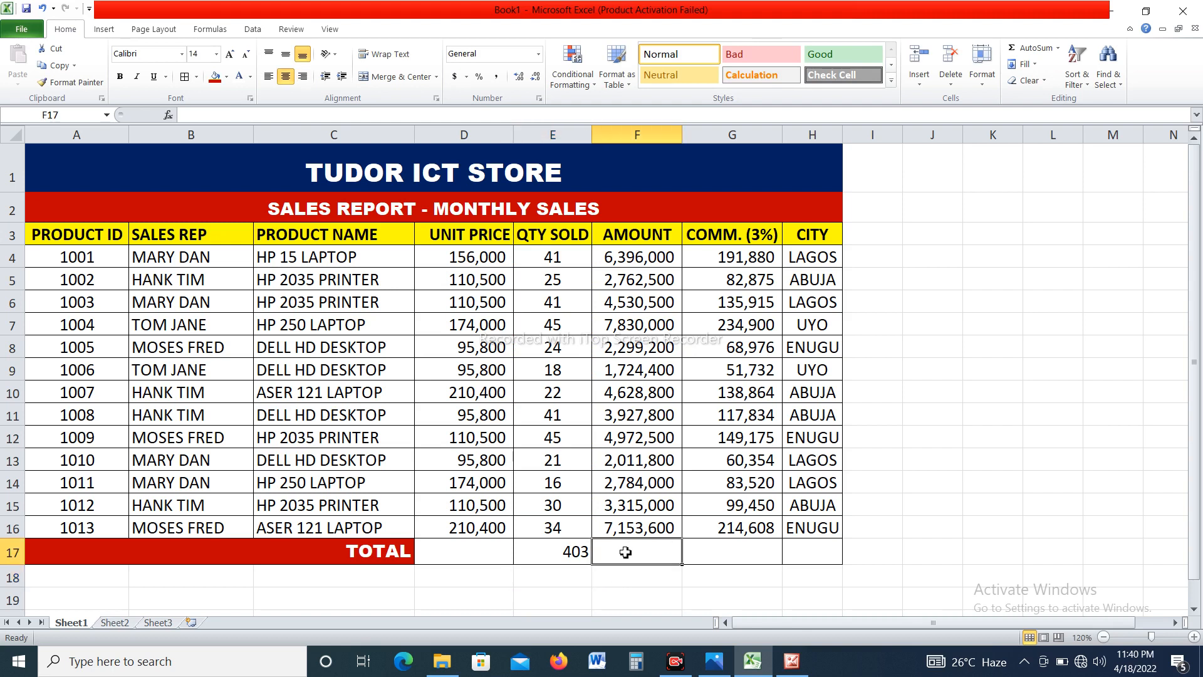
Fill the total formula from E17 across to F17 to sum the AMOUNT column
click(554, 551)
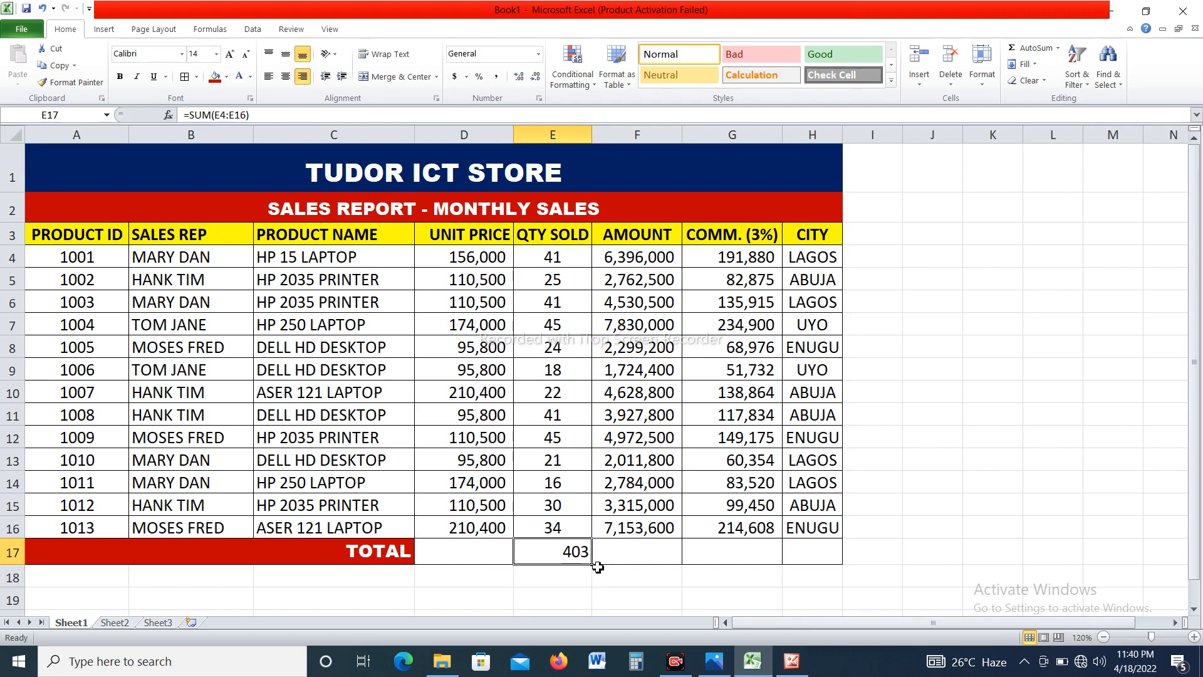
drag(594, 565, 594, 565)
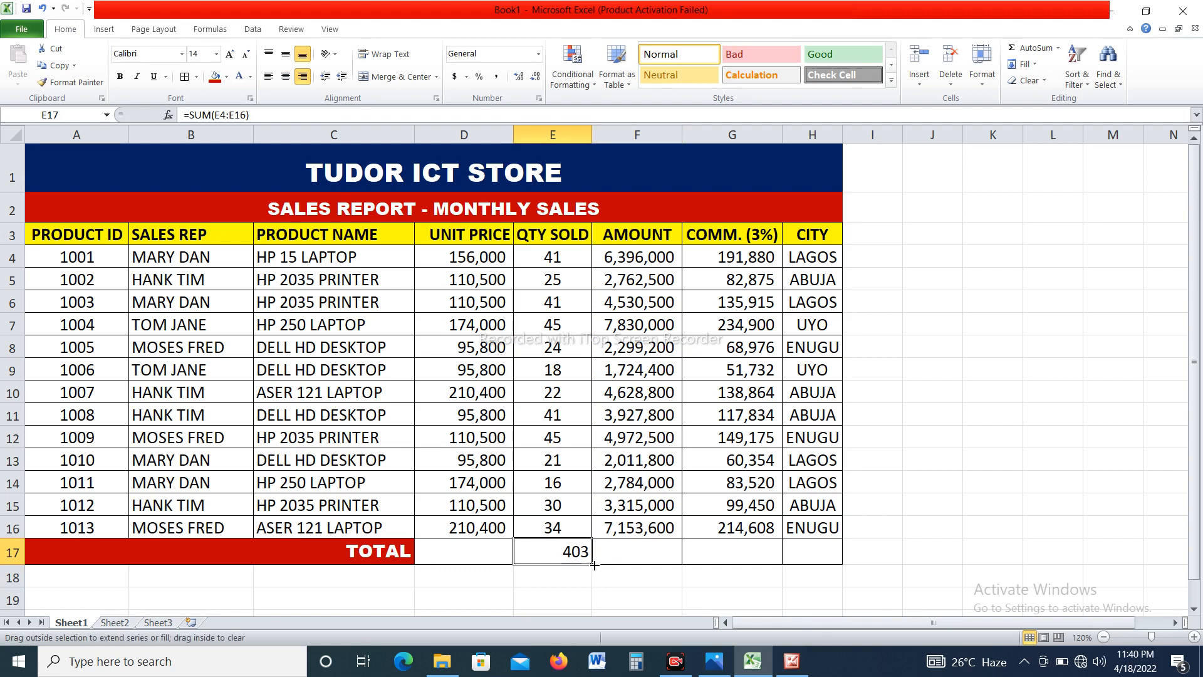
drag(594, 565, 654, 557)
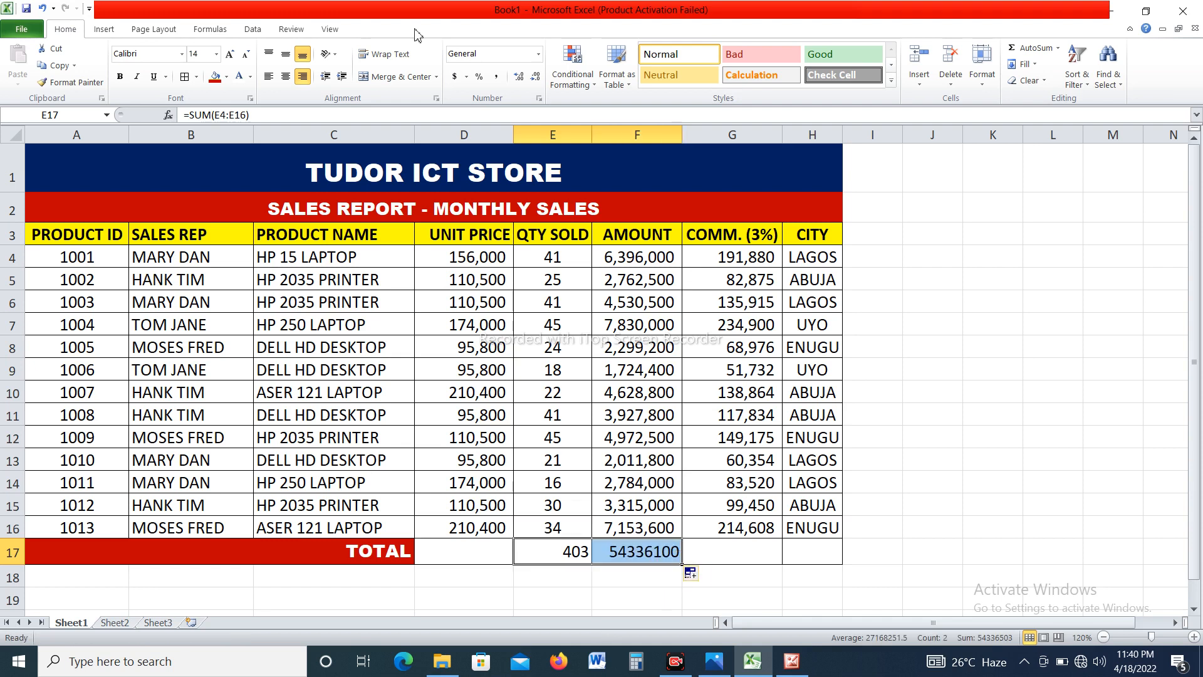
Format the totals in E17:F17 with the comma style, no decimal places and bold text
click(497, 77)
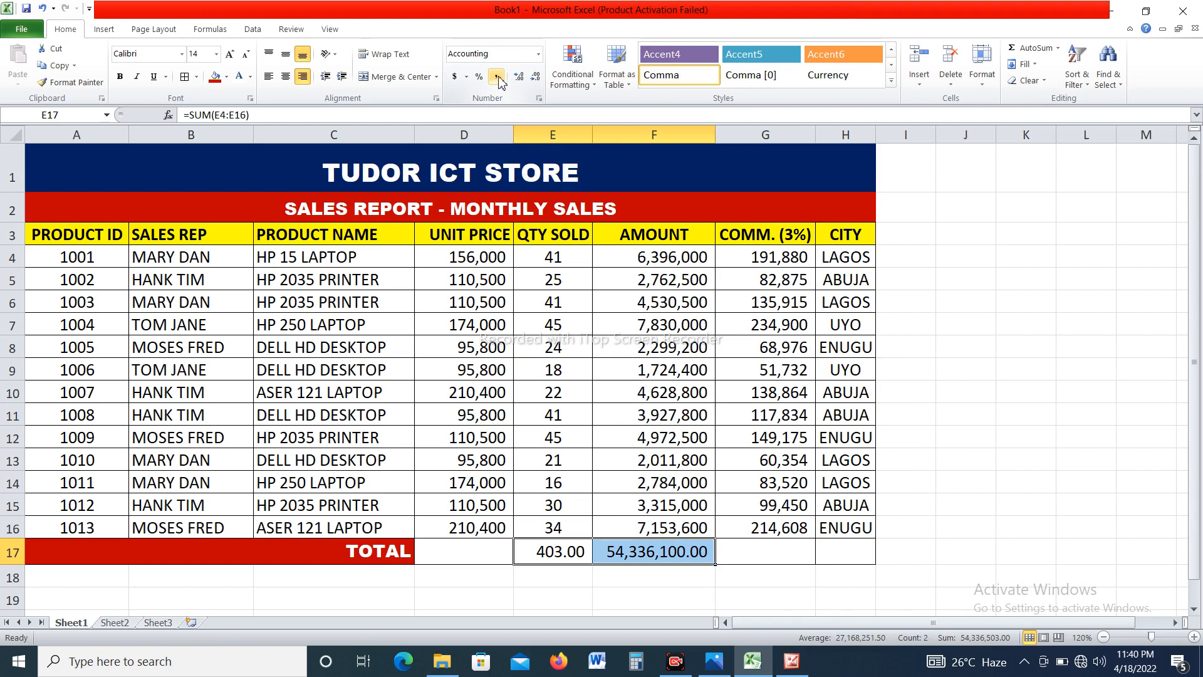
click(1000, 442)
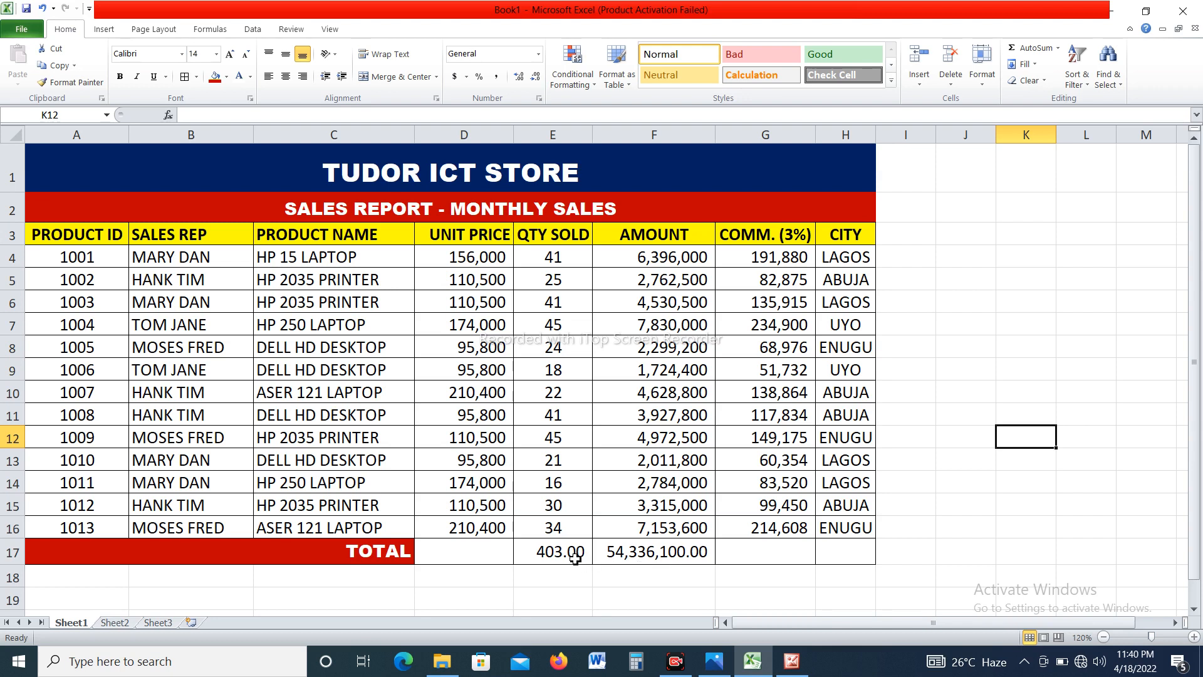
drag(575, 554, 644, 551)
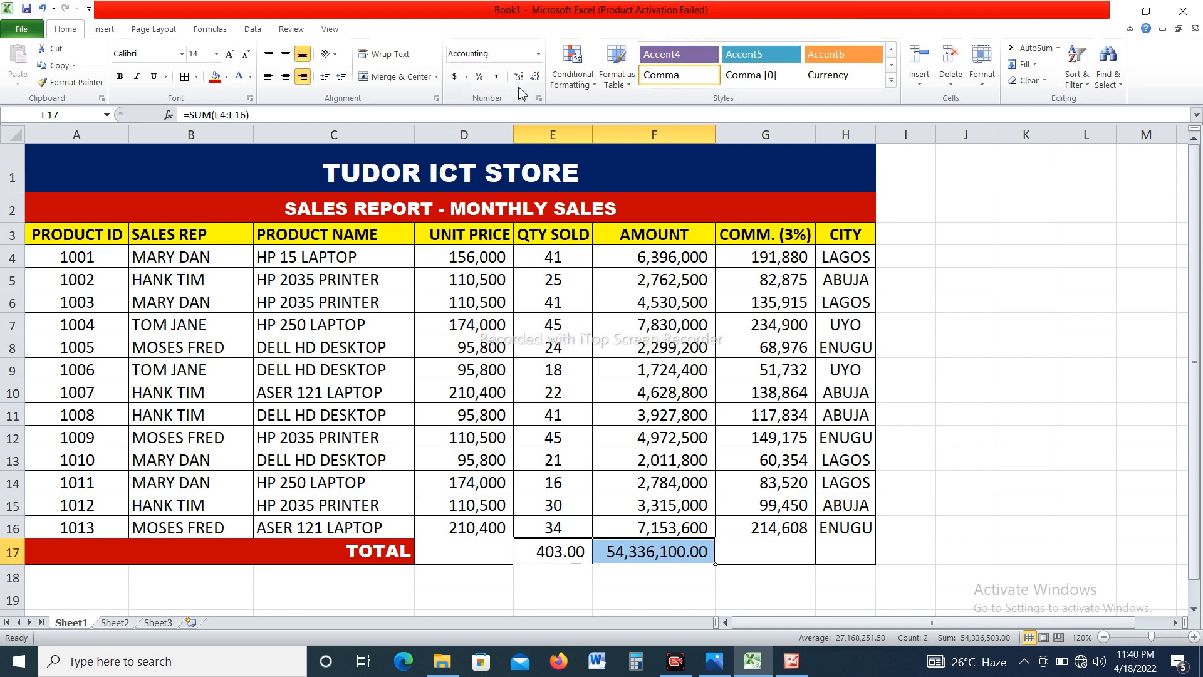
click(536, 78)
click(536, 78)
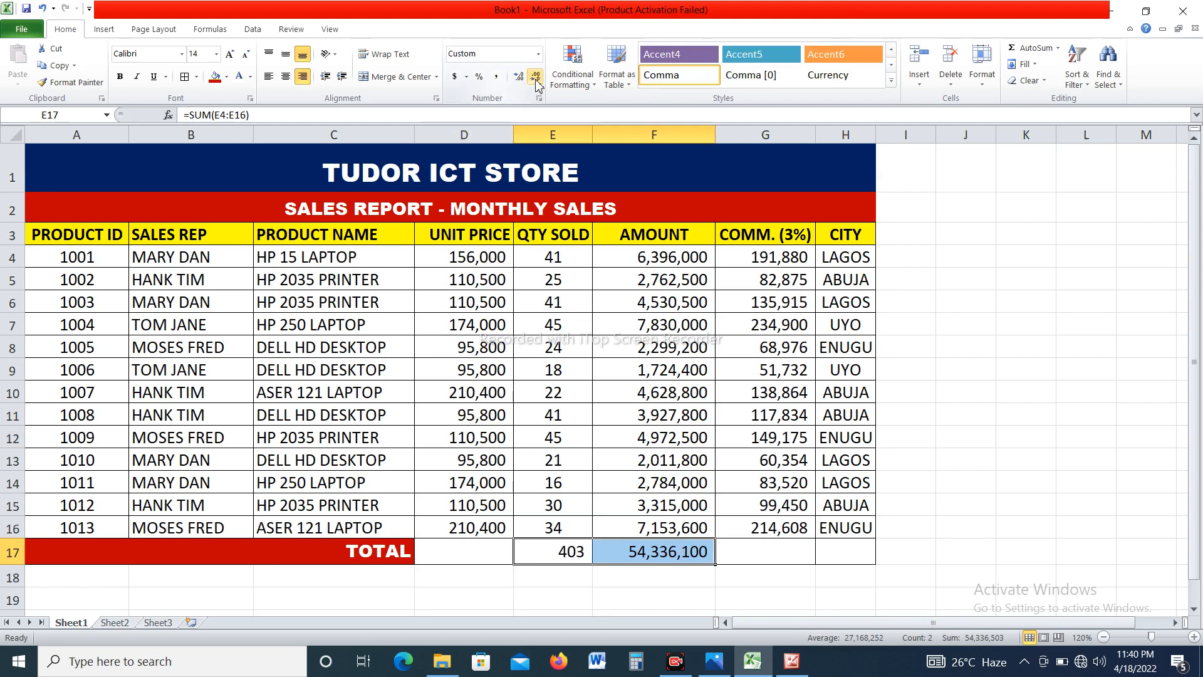
click(120, 76)
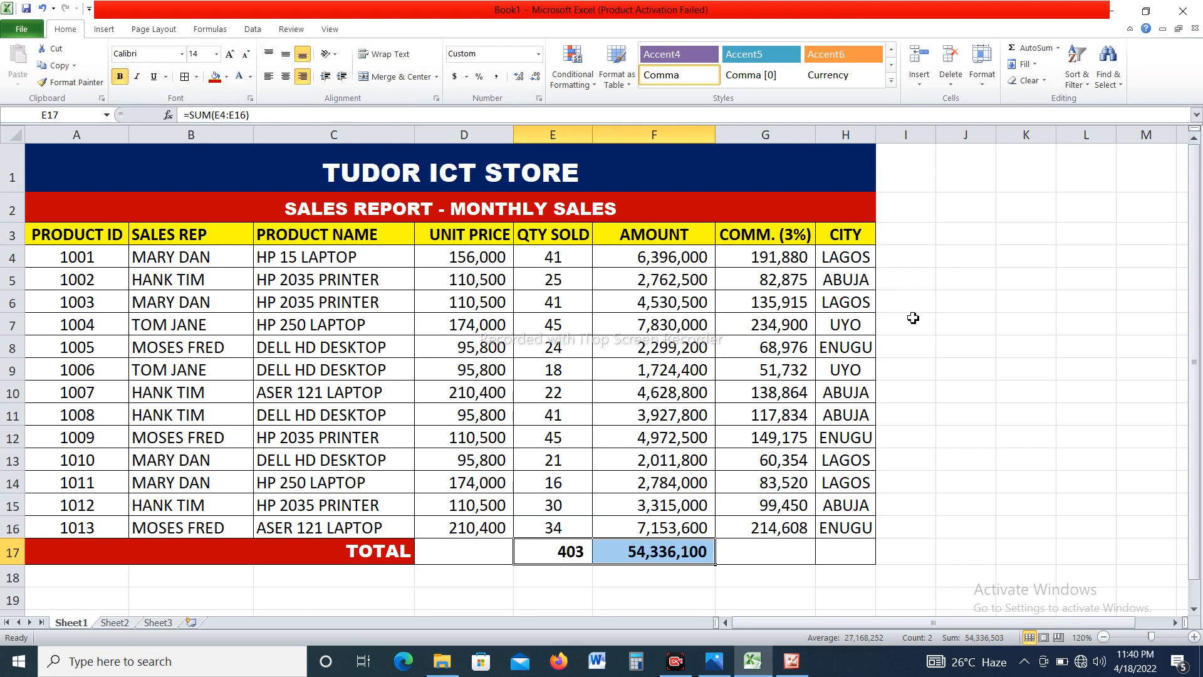
click(965, 366)
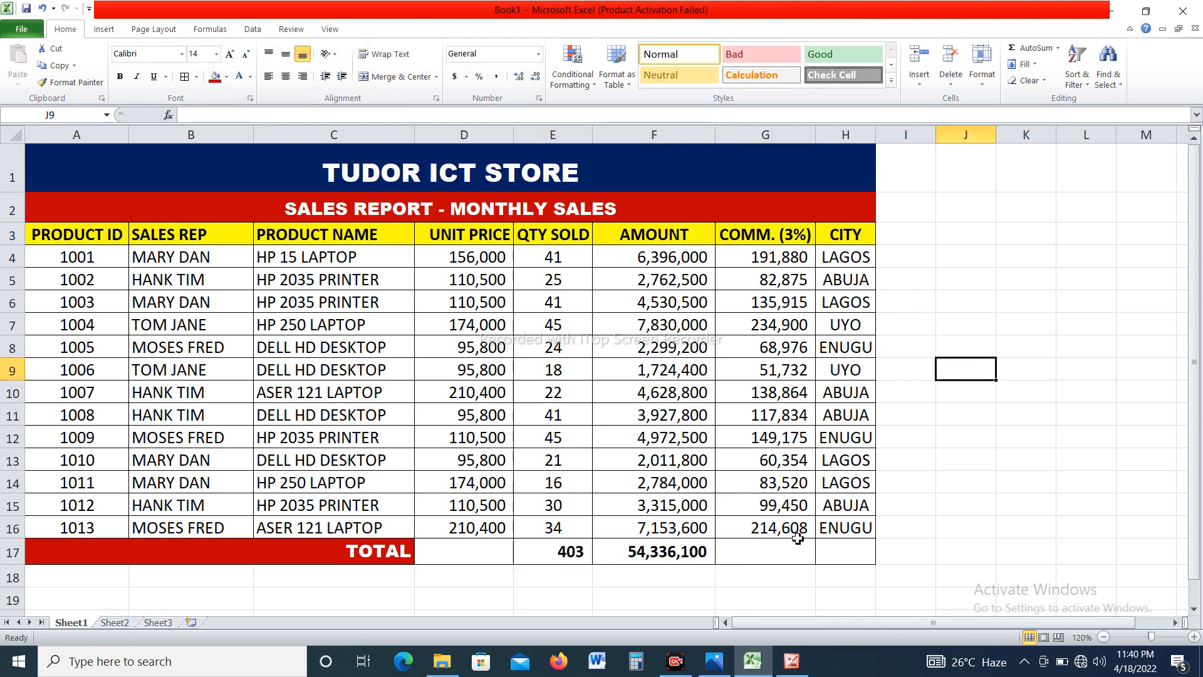
Fill the total formula from F17 across to G17 to sum the COMM. (3%) column
click(672, 561)
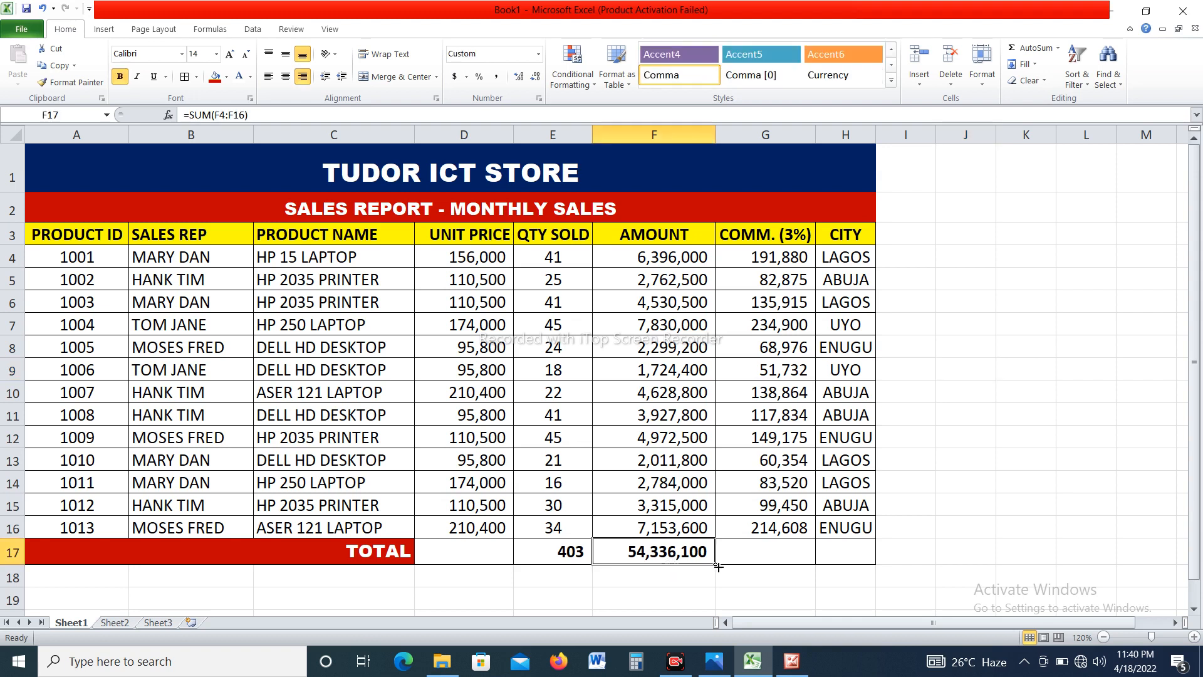
drag(718, 566, 790, 556)
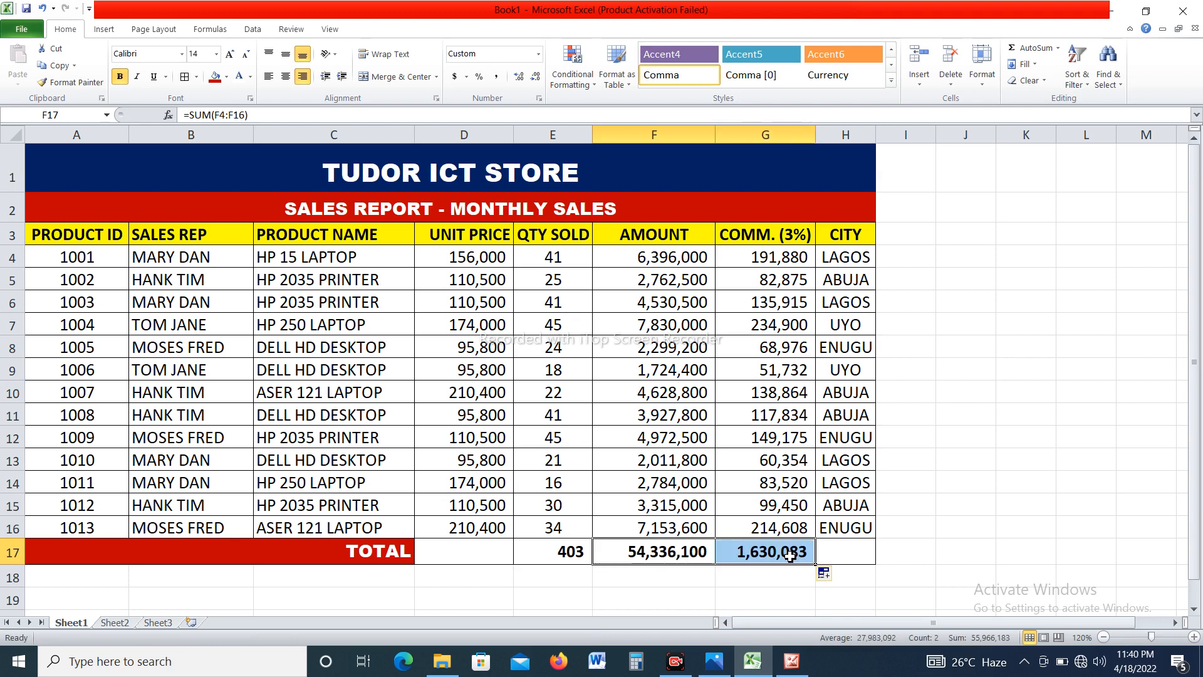
click(978, 500)
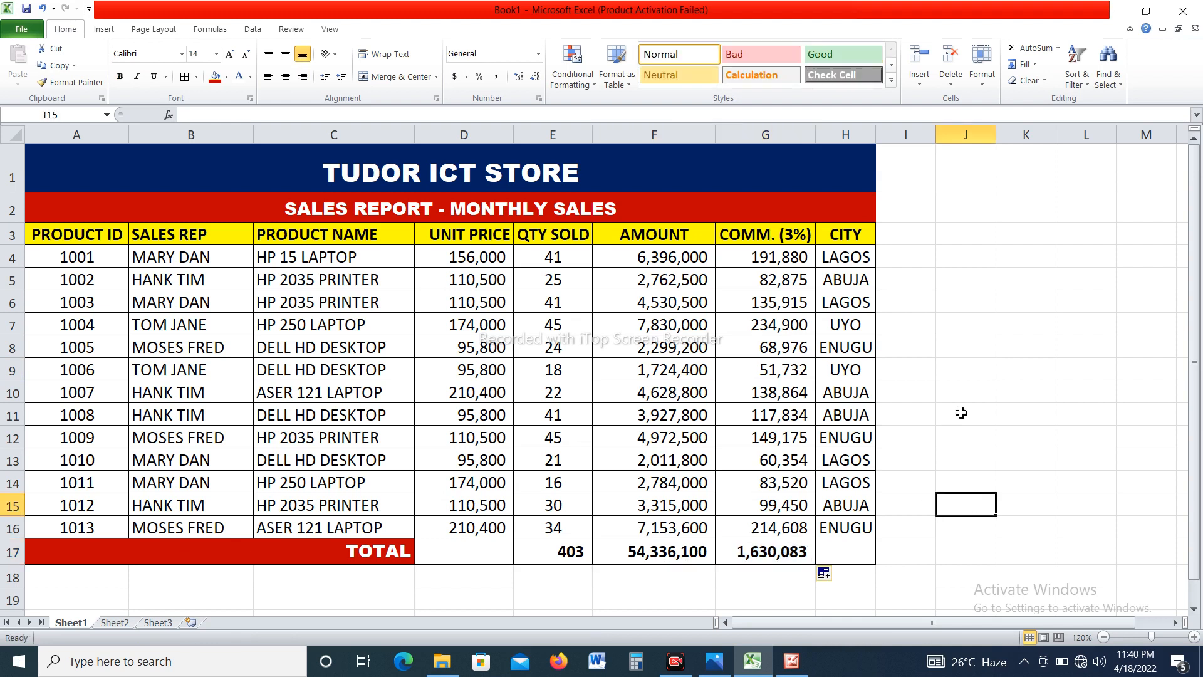
click(1014, 393)
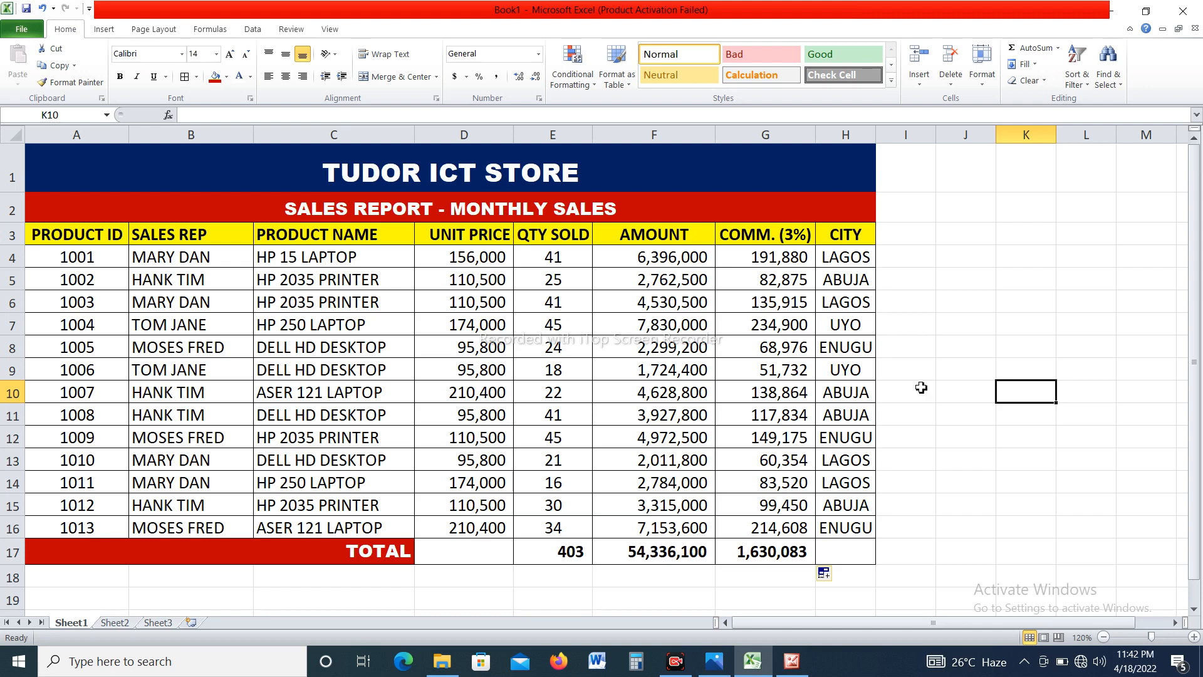
click(954, 438)
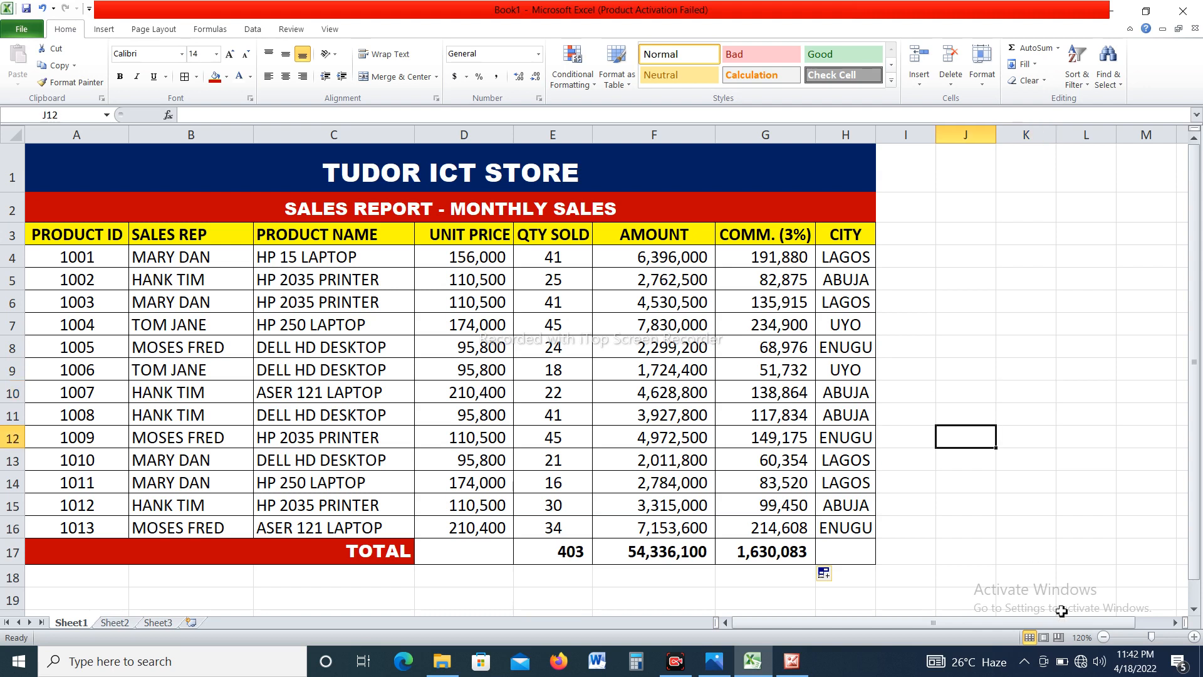